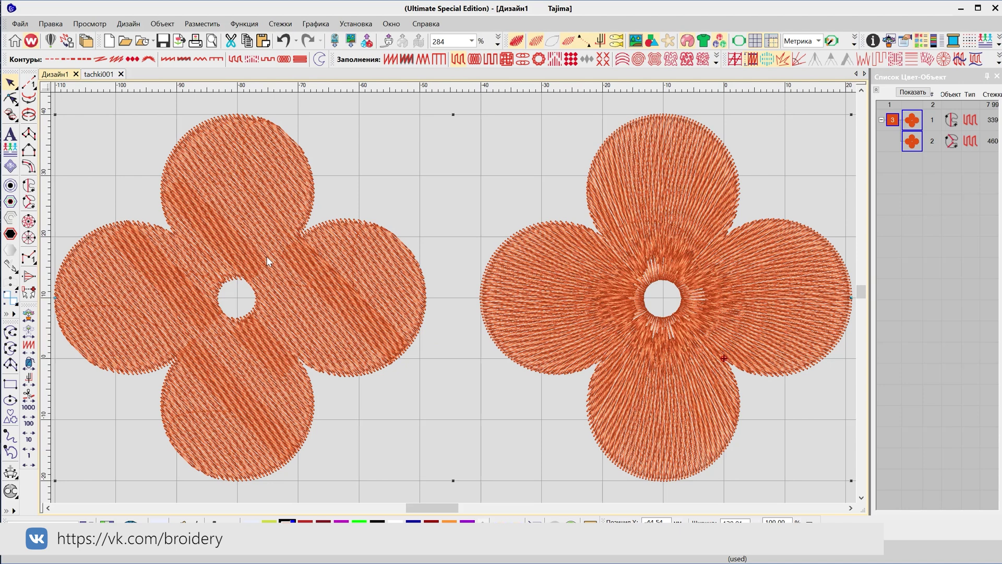
- Change the left flower's stitch direction slightly by moving the lower end of its stitch-angle line outward
{"action": "left_click", "coordinate": [350, 498]}
{"action": "left_click", "coordinate": [248, 436]}
{"action": "key", "text": "h"}
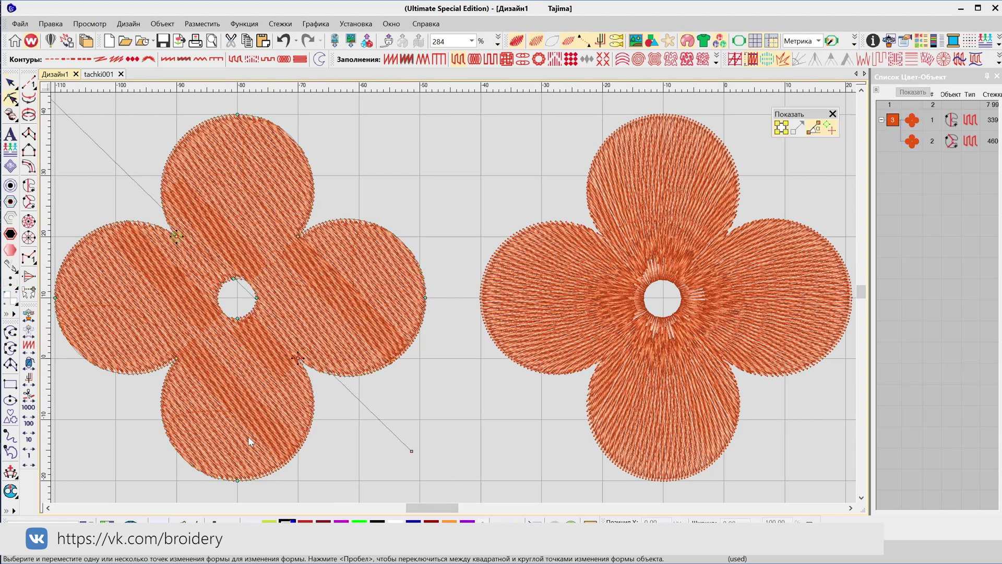
{"action": "scroll", "coordinate": [454, 302], "scroll_direction": "down", "scroll_amount": 2}
{"action": "scroll", "coordinate": [454, 303], "scroll_direction": "down", "scroll_amount": 1}
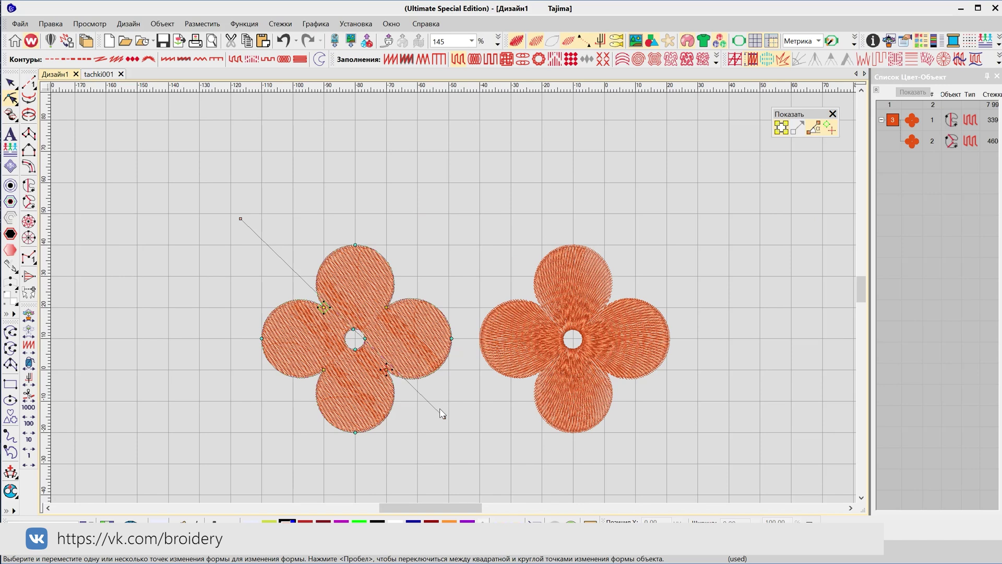
{"action": "mouse_move", "coordinate": [442, 413]}
{"action": "left_mouse_down"}
{"action": "mouse_move", "coordinate": [426, 441]}
{"action": "mouse_move", "coordinate": [452, 422]}
{"action": "left_mouse_up"}
- Adjust the right flower's turning stitches by moving the outer ends of its vertical and horizontal stitch-angle lines outward
{"action": "left_click", "coordinate": [558, 377]}
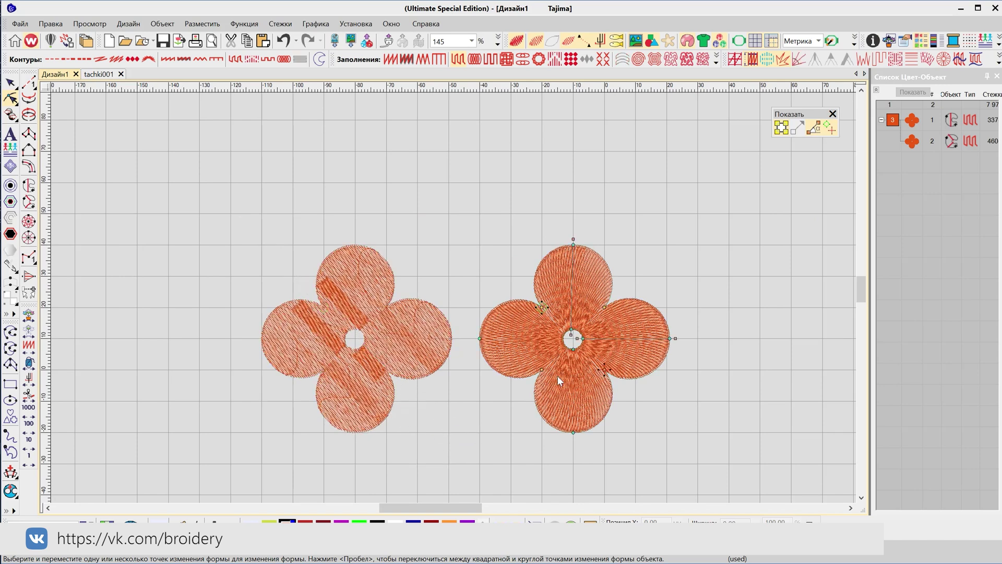
{"action": "mouse_move", "coordinate": [579, 235]}
{"action": "left_mouse_down"}
{"action": "mouse_move", "coordinate": [511, 221]}
{"action": "mouse_move", "coordinate": [577, 222]}
{"action": "left_mouse_up"}
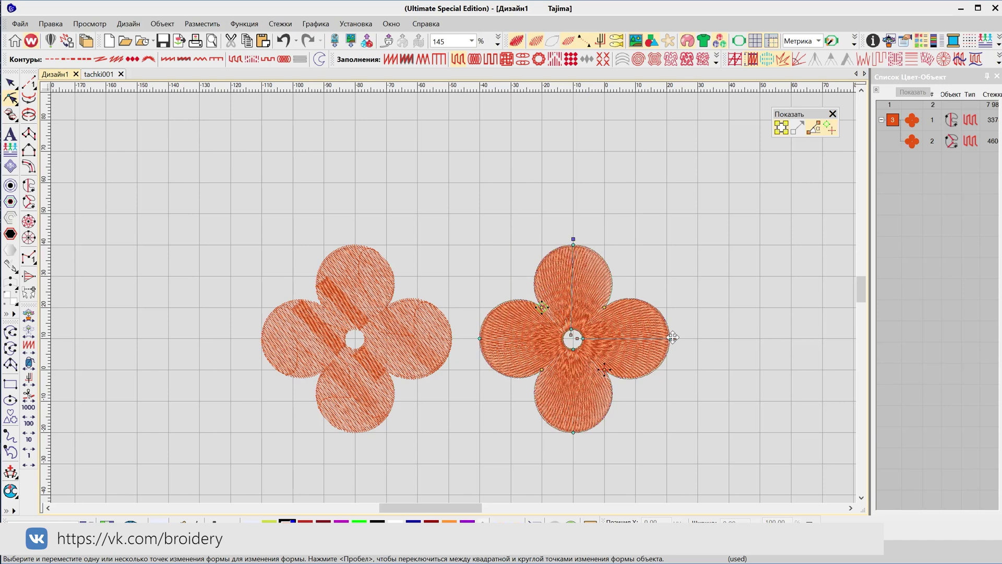
{"action": "mouse_move", "coordinate": [672, 338]}
{"action": "left_mouse_down"}
{"action": "mouse_move", "coordinate": [691, 369]}
{"action": "mouse_move", "coordinate": [690, 335]}
{"action": "left_mouse_up"}
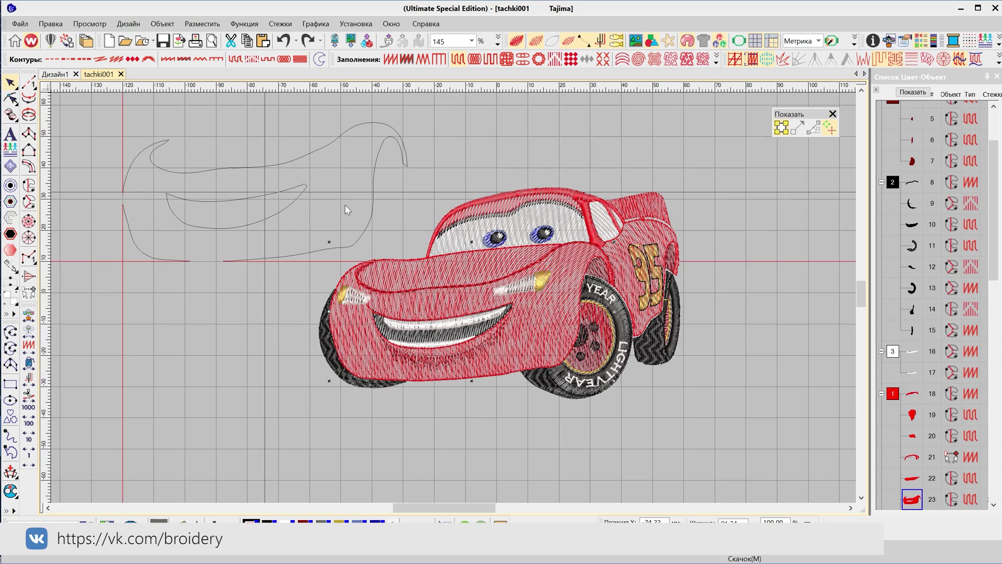
- In the tachki001 design, pull the car's red front body, hood and windscreen fills apart onto empty canvas
{"action": "left_click_drag", "start_coordinate": [345, 209], "coordinate": [345, 210]}
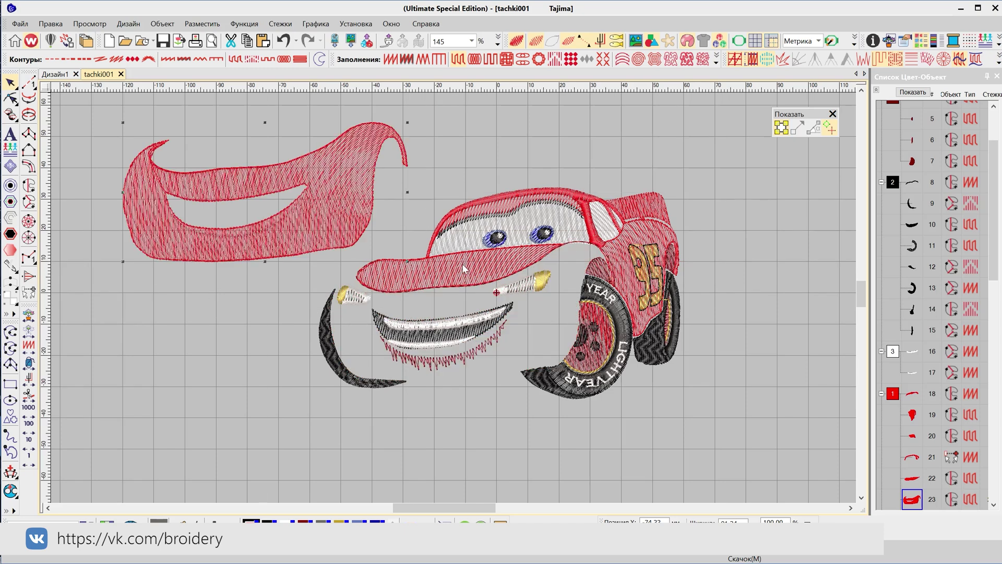
{"action": "left_click_drag", "start_coordinate": [463, 268], "coordinate": [194, 371]}
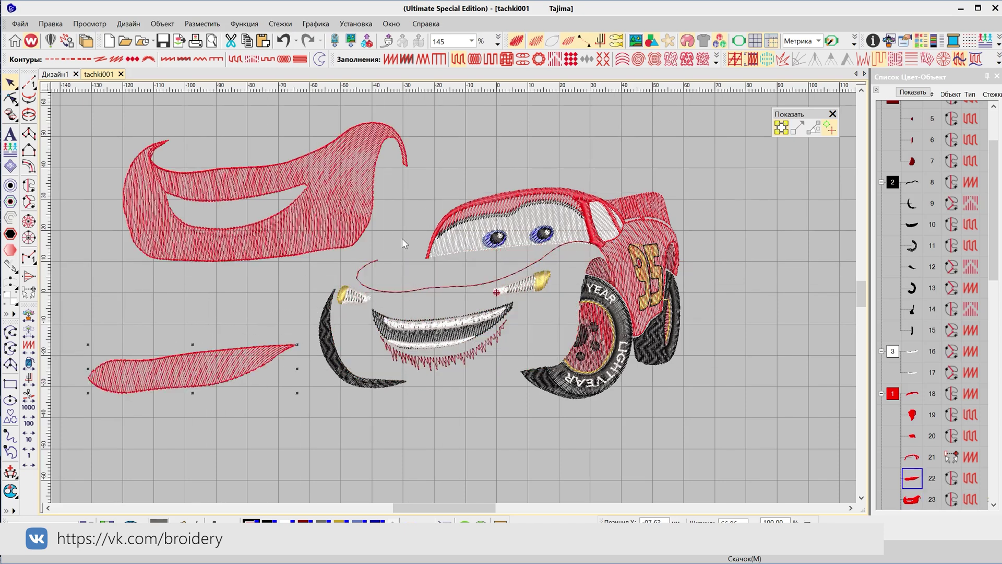
{"action": "left_click_drag", "start_coordinate": [467, 247], "coordinate": [659, 446]}
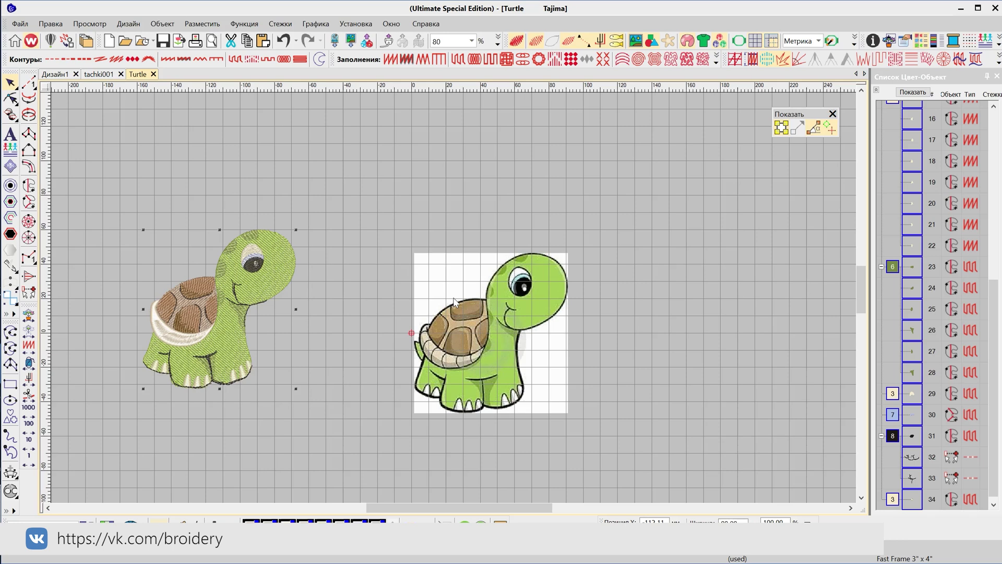
- In the Turtle design, digitize the shell's lower middle brown segment as a closed fill over the picture and move it off the artwork
{"action": "scroll", "coordinate": [548, 405], "scroll_direction": "up", "scroll_amount": 5}
{"action": "left_click", "coordinate": [28, 185]}
{"action": "scroll", "coordinate": [509, 327], "scroll_direction": "up", "scroll_amount": 3}
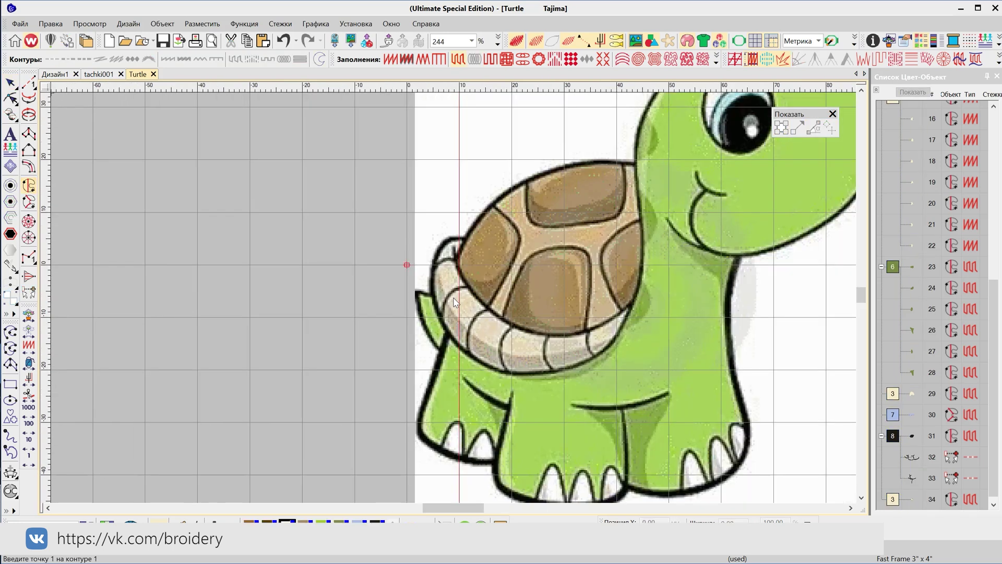
{"action": "left_click", "coordinate": [510, 318]}
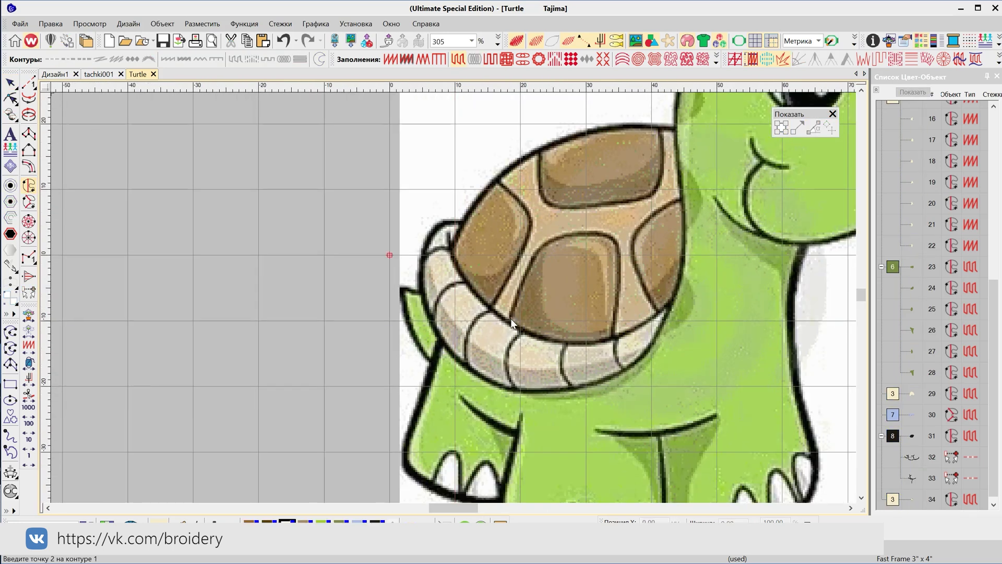
{"action": "left_click", "coordinate": [529, 261]}
{"action": "left_click", "coordinate": [556, 237]}
{"action": "left_click", "coordinate": [583, 232]}
{"action": "left_click", "coordinate": [616, 282]}
{"action": "left_click", "coordinate": [614, 336]}
{"action": "key", "text": "Return"}
{"action": "key", "text": "Return"}
{"action": "key", "text": "Escape"}
{"action": "left_click_drag", "start_coordinate": [556, 277], "coordinate": [264, 260]}
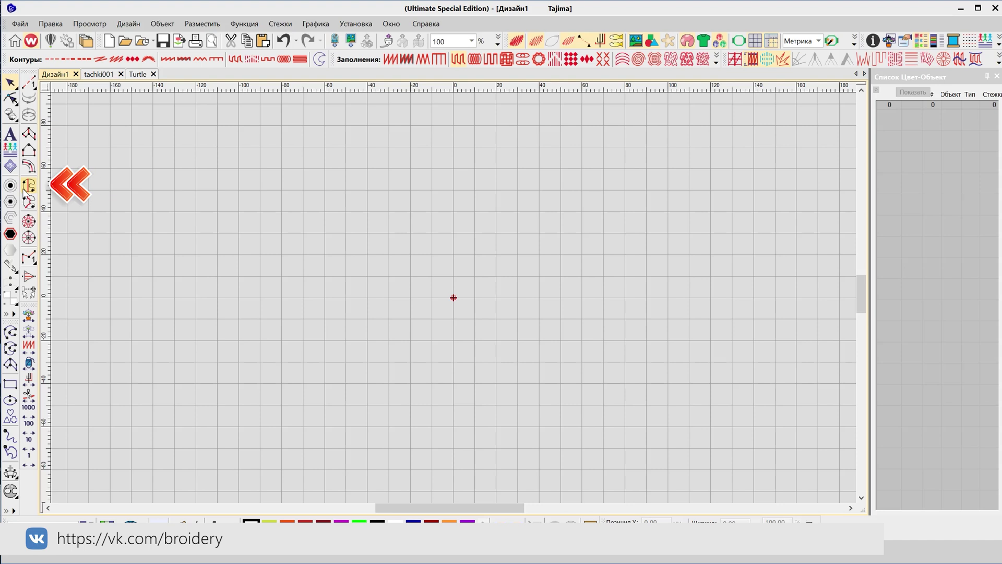
- Start a tatami fill outline in colour 5 in Дизайн1, placing corner points that form two straight-sided peaks
{"action": "left_click", "coordinate": [29, 186]}
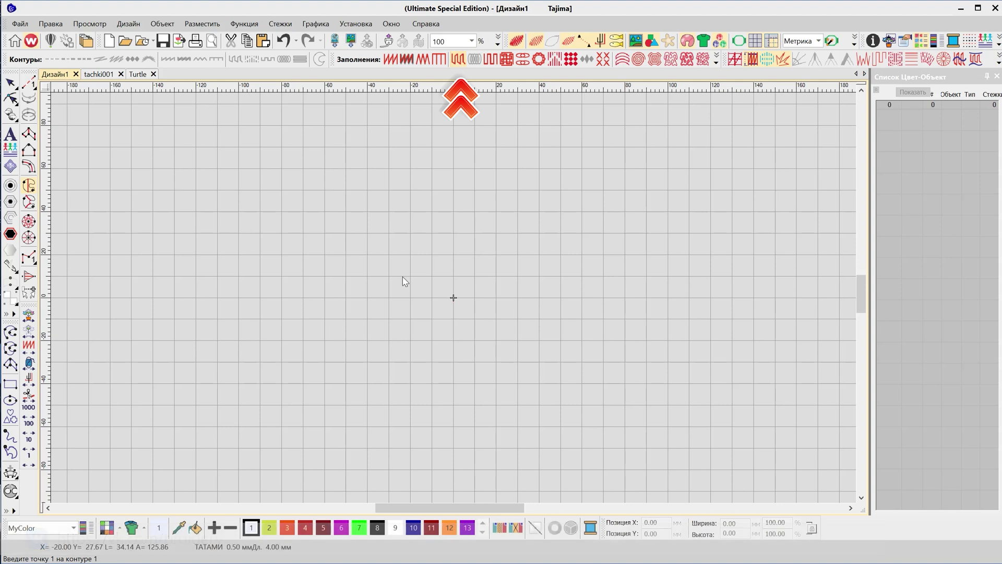
{"action": "left_click", "coordinate": [324, 527]}
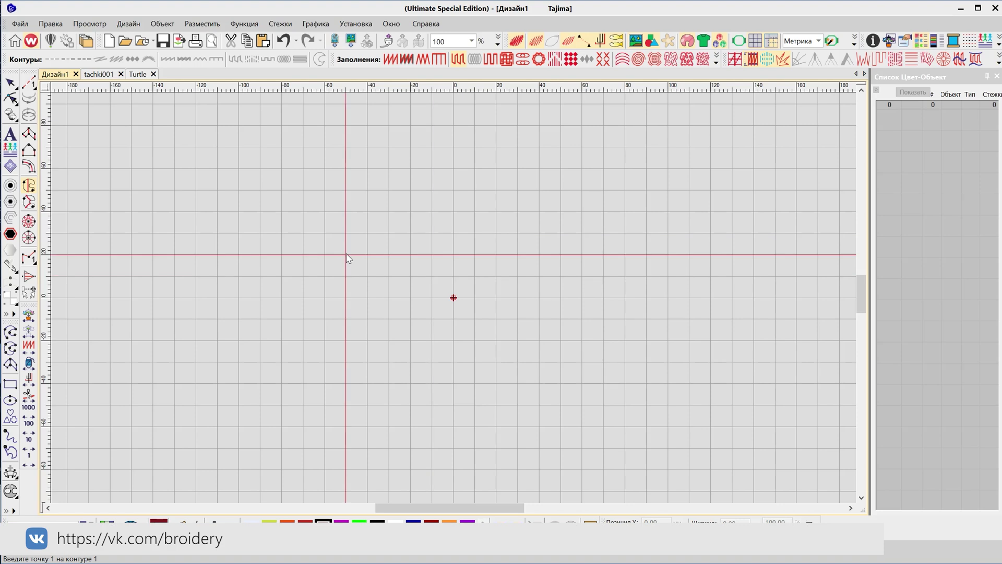
{"action": "left_click", "coordinate": [368, 212]}
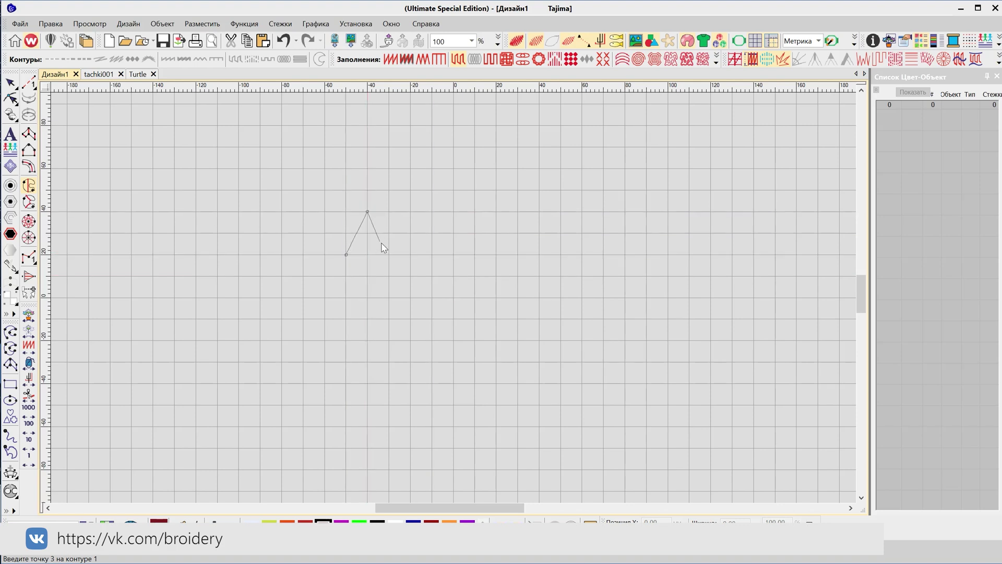
{"action": "left_click", "coordinate": [392, 250]}
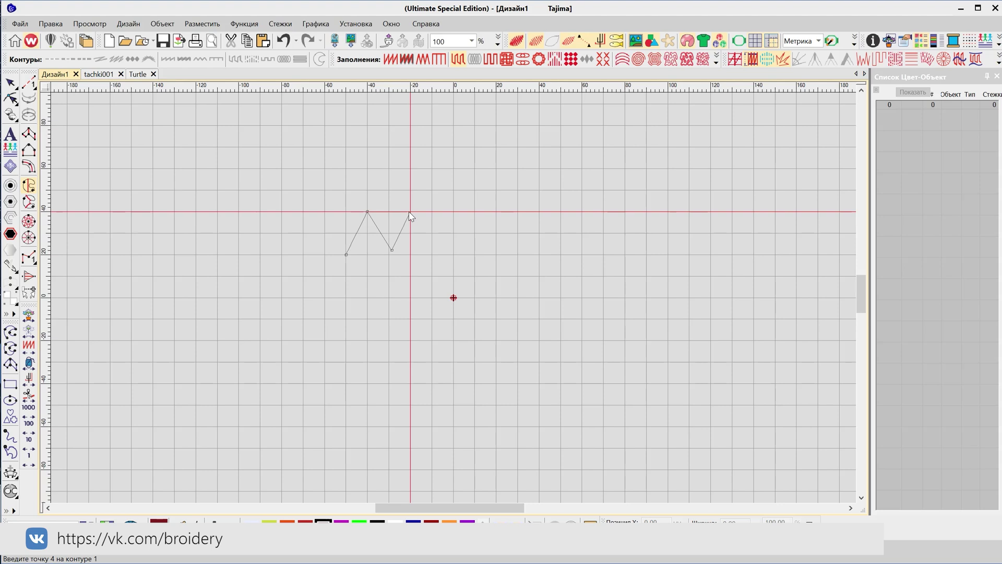
{"action": "left_click", "coordinate": [411, 212]}
{"action": "left_click", "coordinate": [430, 254]}
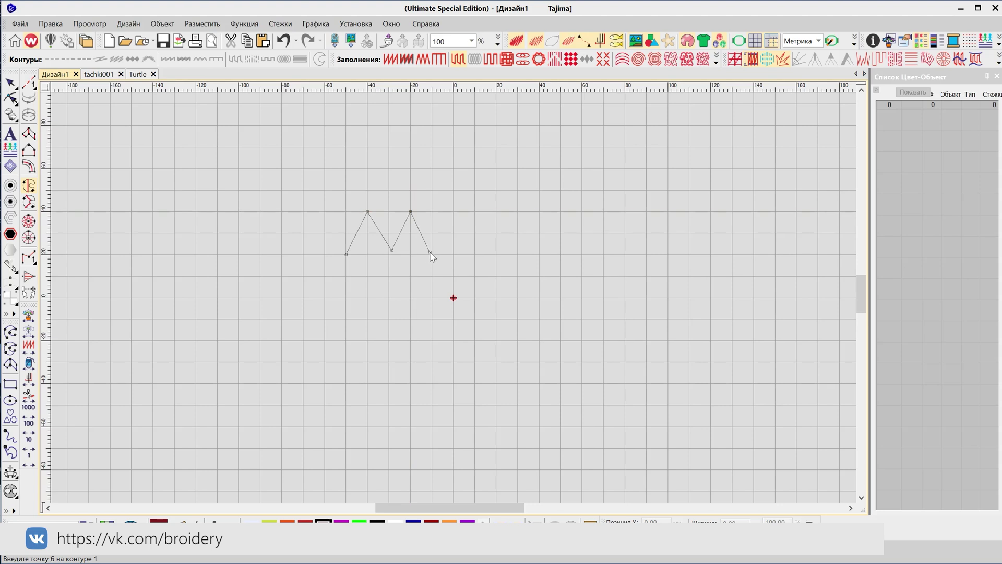
- Continue the outline with curve points around the right side, along a wavy lower edge and through two rounded lobes on the left
{"action": "left_click", "coordinate": [446, 230]}
{"action": "right_click", "coordinate": [451, 265]}
{"action": "left_click", "coordinate": [469, 286]}
{"action": "right_click", "coordinate": [432, 301]}
{"action": "right_click", "coordinate": [422, 322]}
{"action": "right_click", "coordinate": [396, 298]}
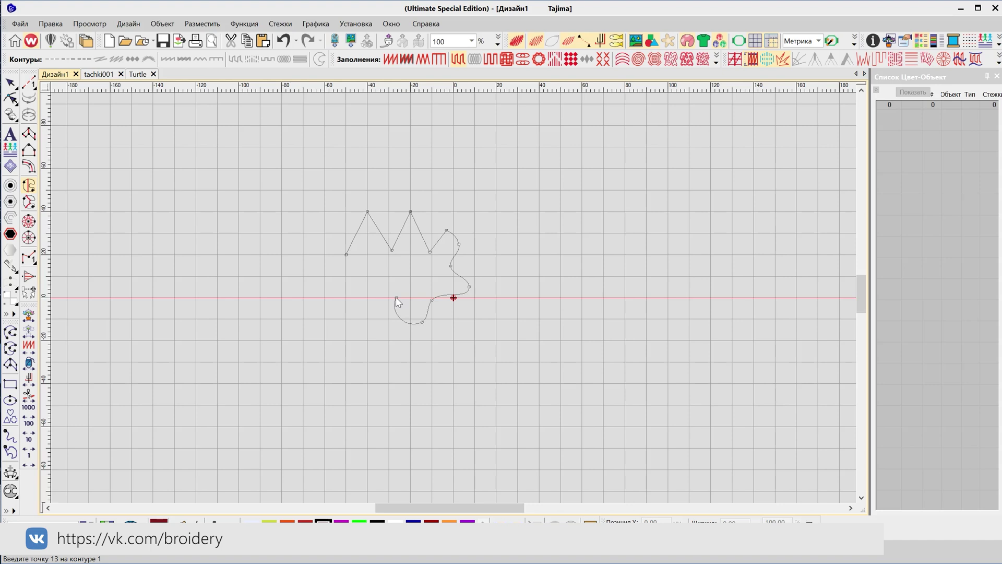
{"action": "right_click", "coordinate": [373, 314]}
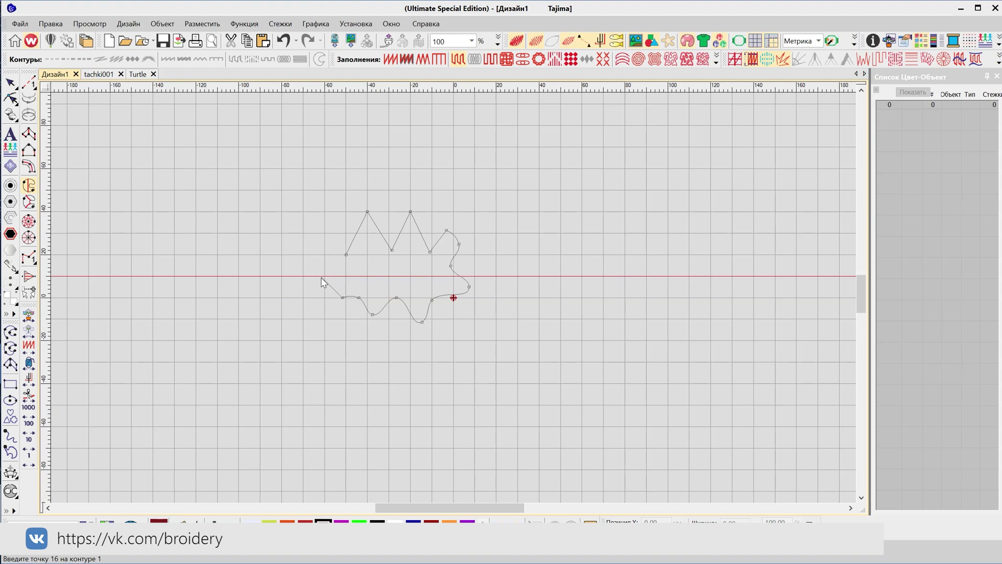
{"action": "left_click", "coordinate": [308, 287]}
{"action": "right_click", "coordinate": [327, 261]}
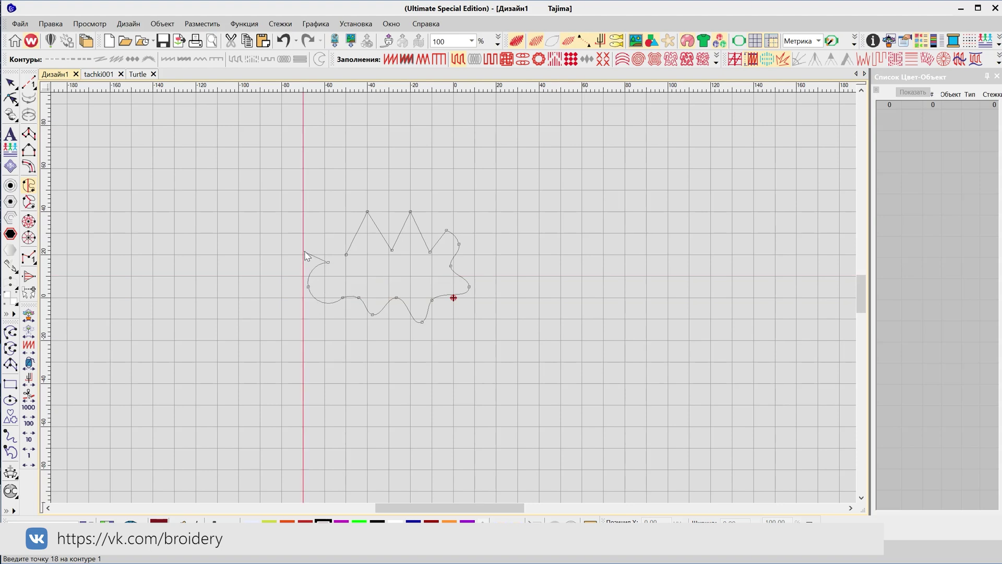
{"action": "right_click", "coordinate": [321, 224]}
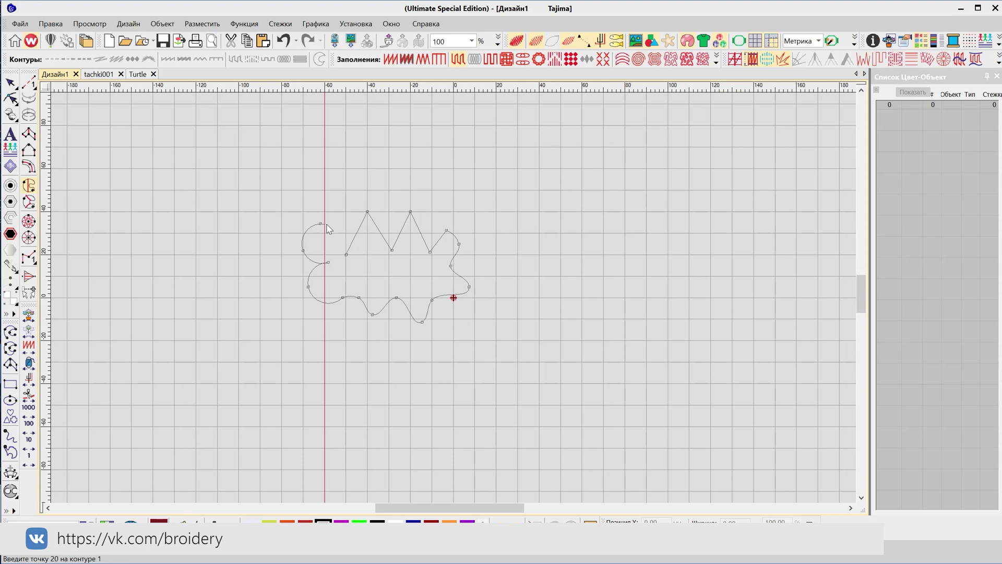
- Delete the latest outline points back to the notch above the first left lobe
{"action": "scroll", "coordinate": [328, 229], "scroll_direction": "up", "scroll_amount": 3}
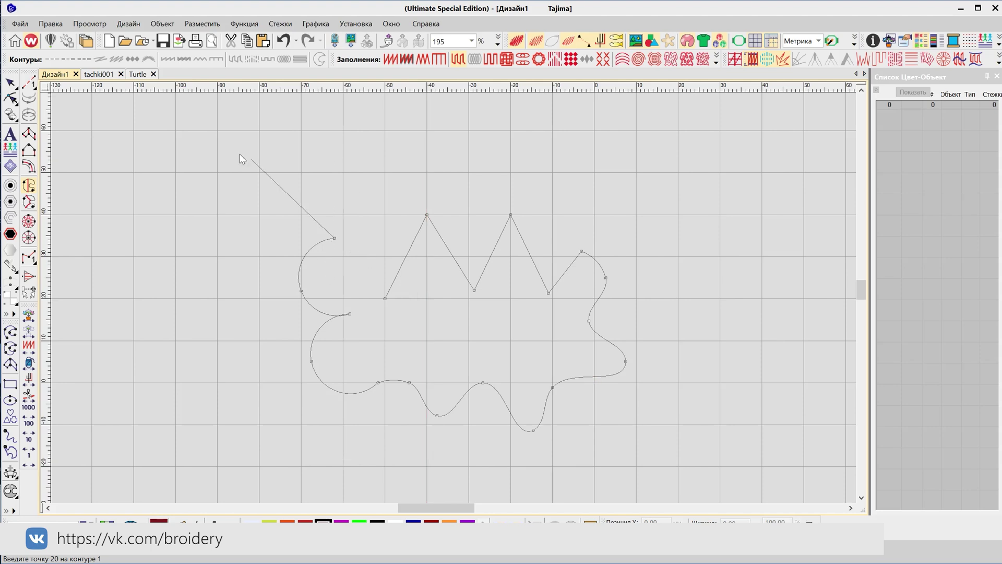
{"action": "left_click", "coordinate": [218, 169]}
{"action": "key", "text": "BackSpace"}
{"action": "key", "text": "BackSpace"}
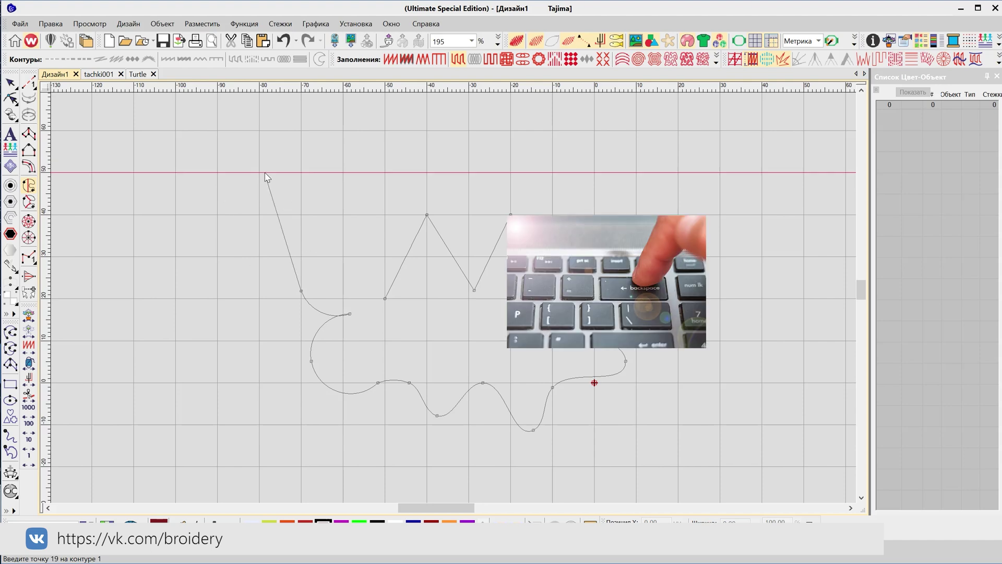
{"action": "key", "text": "BackSpace"}
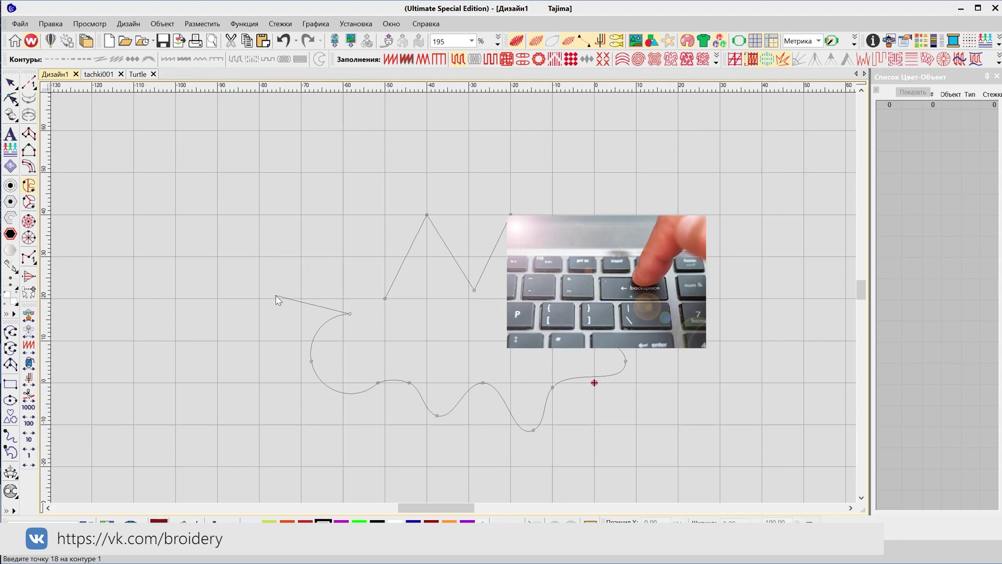
- Replace a trial rounded lobe with a single corner point forming a straight left spike, and generate the filled shape
{"action": "left_click", "coordinate": [293, 244]}
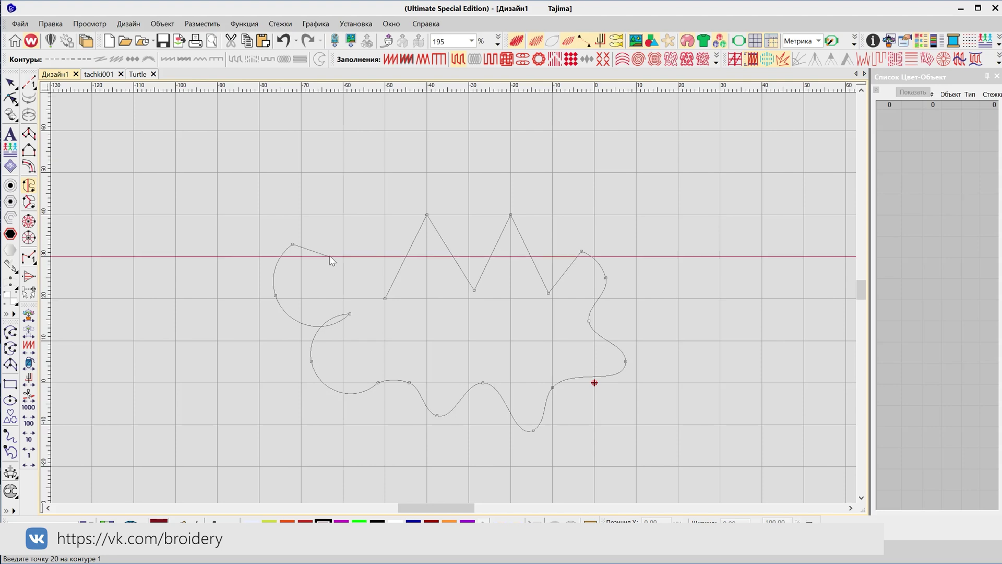
{"action": "key", "text": "BackSpace"}
{"action": "key", "text": "BackSpace"}
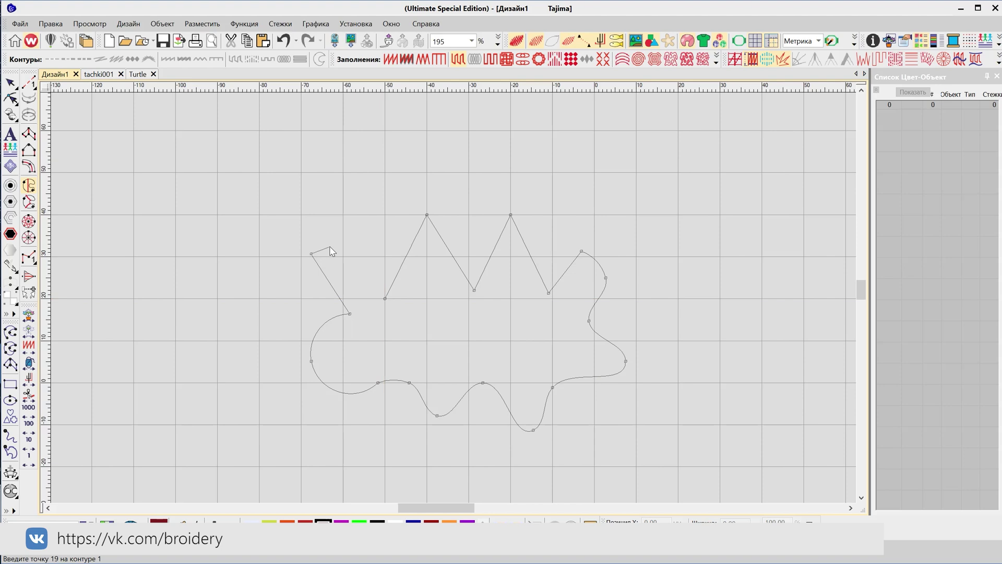
{"action": "key", "text": "Return"}
{"action": "key", "text": "Return"}
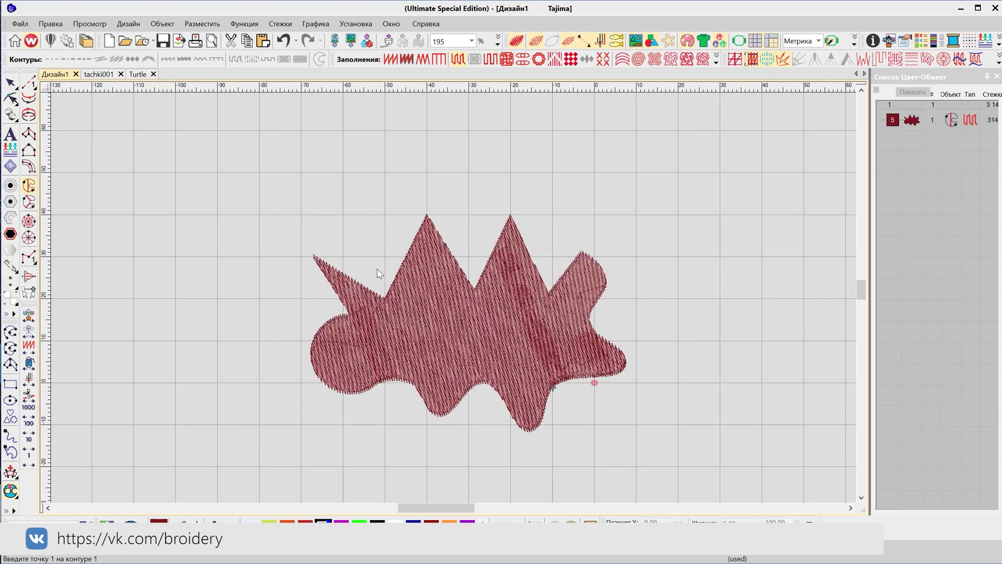
- Reshape the fill by tilting its stitch-angle line, shifting the corner beside the left spike, and moving the exit point outside the right edge
{"action": "left_click", "coordinate": [9, 99]}
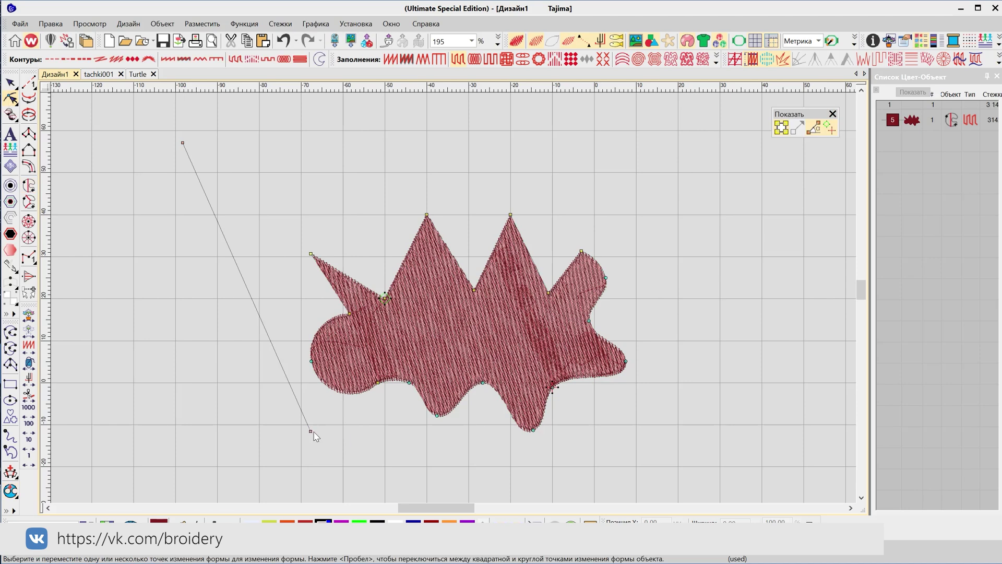
{"action": "left_click_drag", "start_coordinate": [311, 432], "coordinate": [357, 431]}
{"action": "mouse_move", "coordinate": [383, 297]}
{"action": "left_mouse_down"}
{"action": "mouse_move", "coordinate": [365, 253]}
{"action": "mouse_move", "coordinate": [393, 306]}
{"action": "left_mouse_up"}
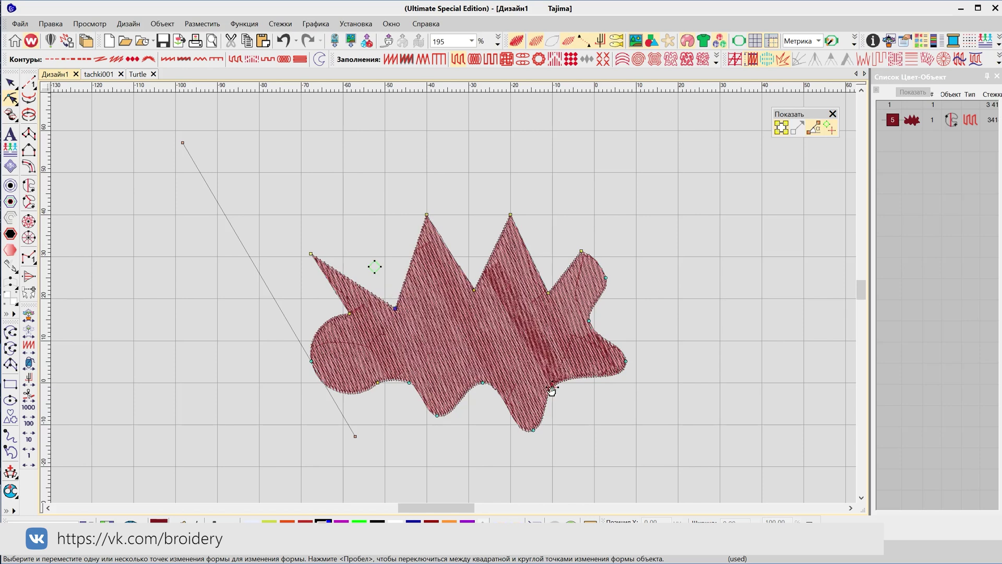
{"action": "left_click_drag", "start_coordinate": [556, 389], "coordinate": [628, 325]}
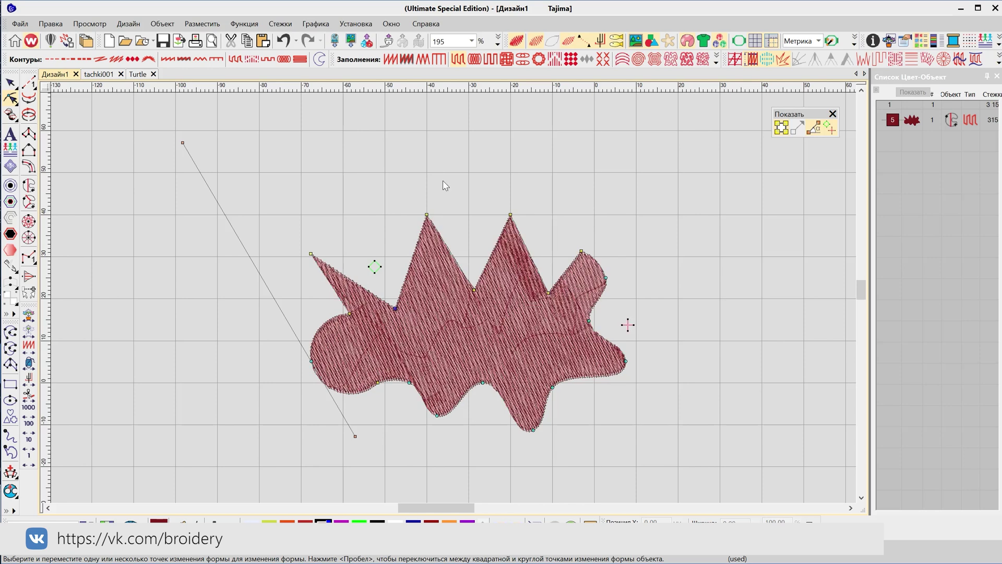
{"action": "left_click", "coordinate": [10, 84]}
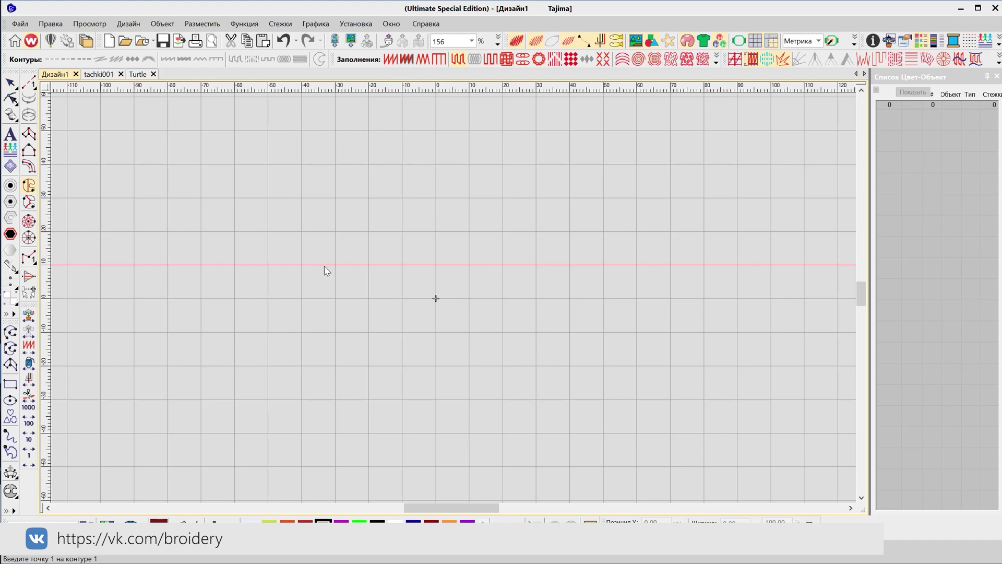
- Digitize and close a new irregular outer contour of eleven curve points for a tatami fill in colour 5
{"action": "left_click", "coordinate": [361, 281]}
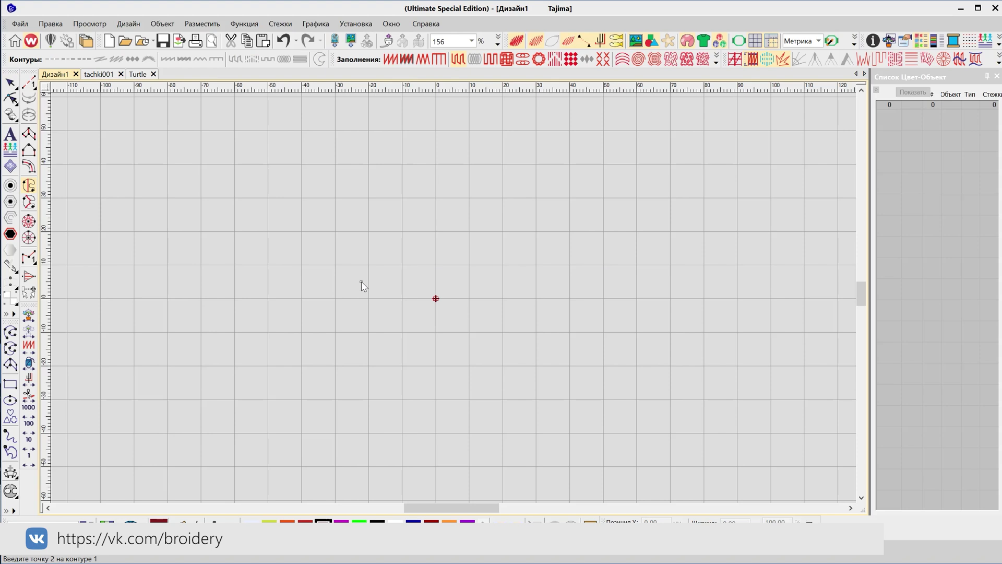
{"action": "left_click", "coordinate": [433, 238]}
{"action": "left_click", "coordinate": [462, 275]}
{"action": "left_click", "coordinate": [497, 281]}
{"action": "left_click", "coordinate": [506, 302]}
{"action": "left_click", "coordinate": [485, 399]}
{"action": "left_click", "coordinate": [540, 437]}
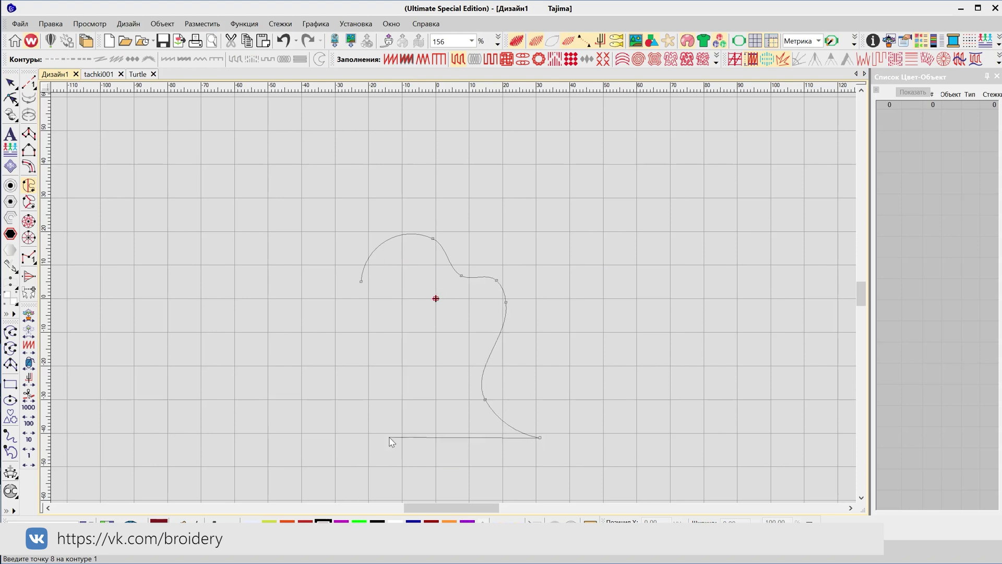
{"action": "left_click", "coordinate": [389, 437]}
{"action": "left_click", "coordinate": [371, 385]}
{"action": "left_click", "coordinate": [266, 402]}
{"action": "left_click", "coordinate": [322, 323]}
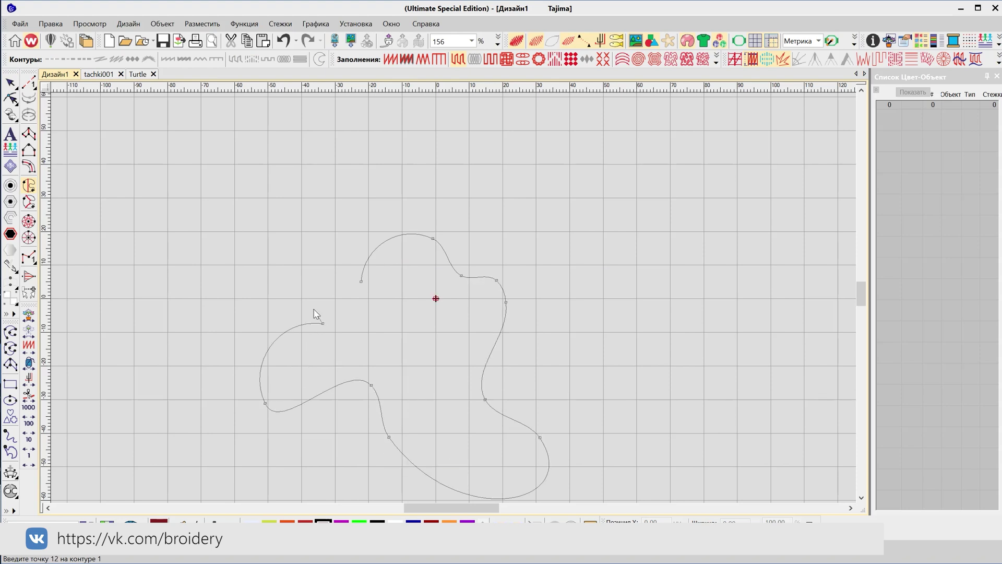
{"action": "key", "text": "Return"}
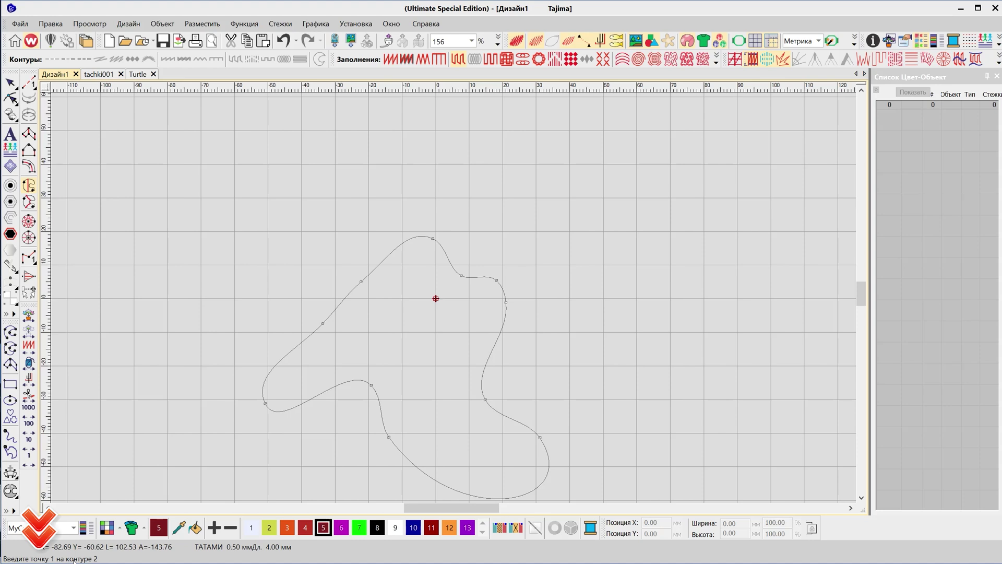
- Digitize and close an inner contour of ten curve points that follows the outer shape inside it
{"action": "left_click", "coordinate": [416, 273]}
{"action": "left_click", "coordinate": [377, 310]}
{"action": "left_click", "coordinate": [335, 362]}
{"action": "left_click", "coordinate": [378, 365]}
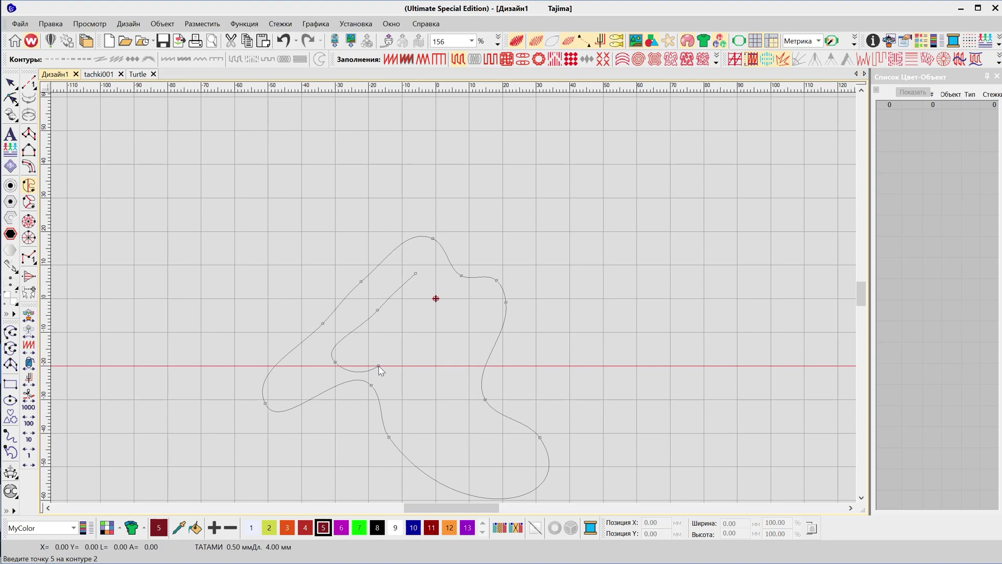
{"action": "left_click", "coordinate": [402, 386]}
{"action": "left_click", "coordinate": [421, 438]}
{"action": "left_click", "coordinate": [470, 454]}
{"action": "left_click", "coordinate": [452, 392]}
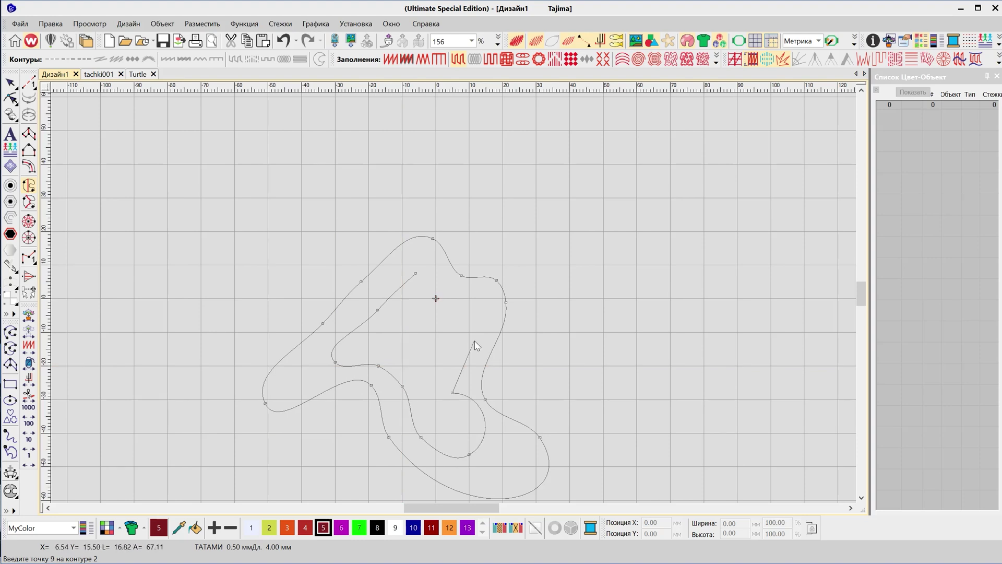
{"action": "left_click", "coordinate": [473, 340]}
{"action": "left_click", "coordinate": [435, 299]}
{"action": "key", "text": "Return"}
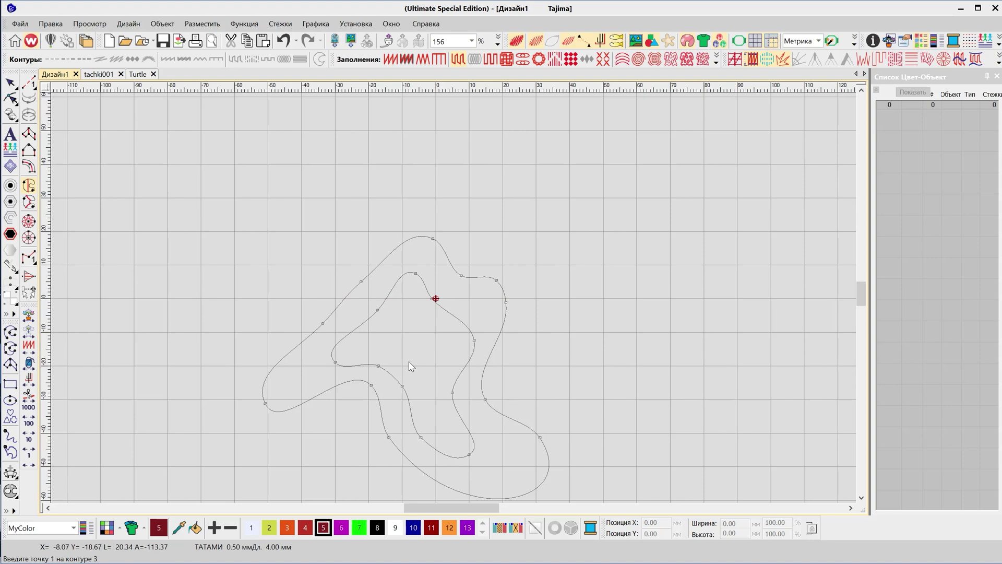
- Generate the fill with a slightly rising stitch-angle line across the shape, and move the fill up about 16 mm
{"action": "key", "text": "Return"}
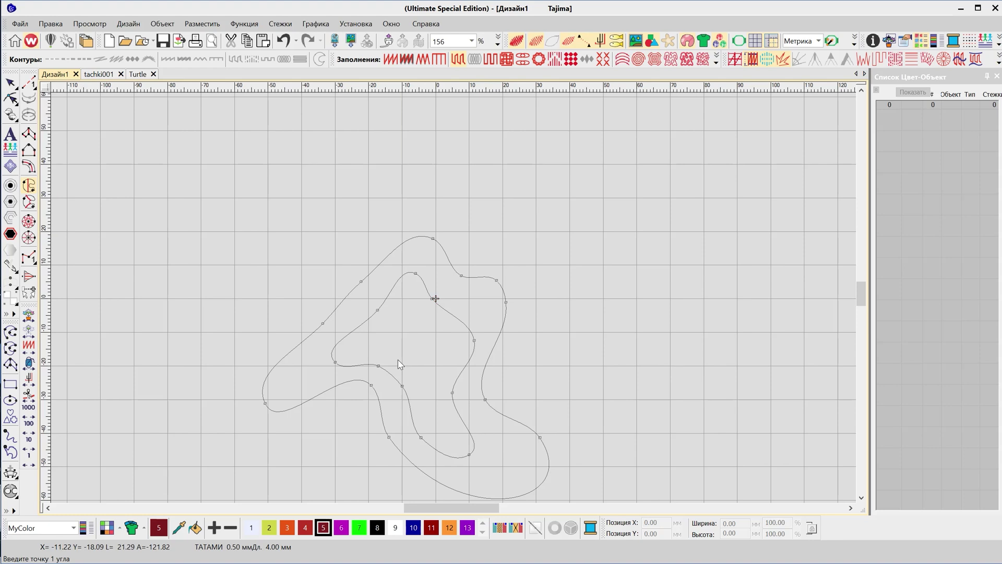
{"action": "left_click", "coordinate": [257, 357]}
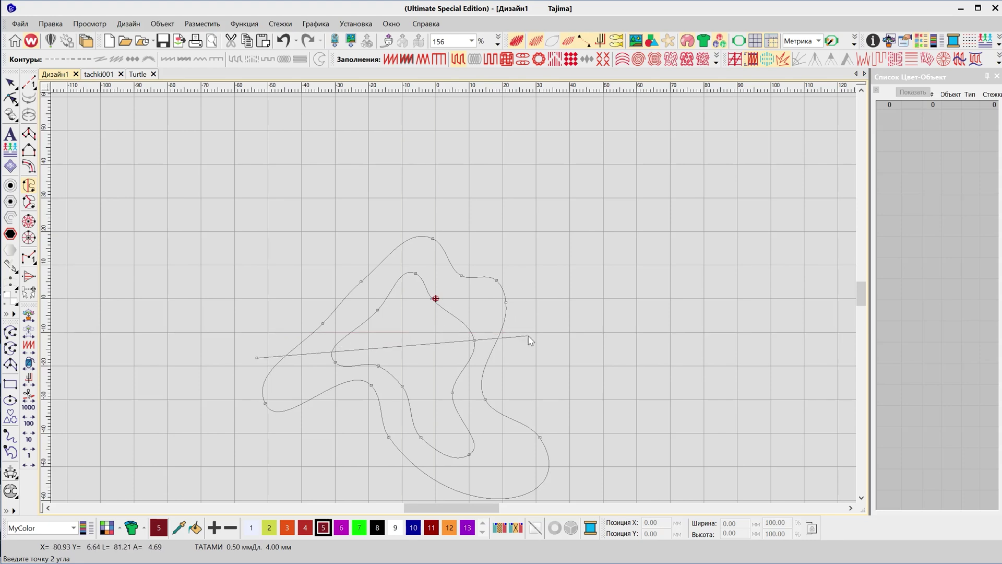
{"action": "left_click", "coordinate": [529, 302]}
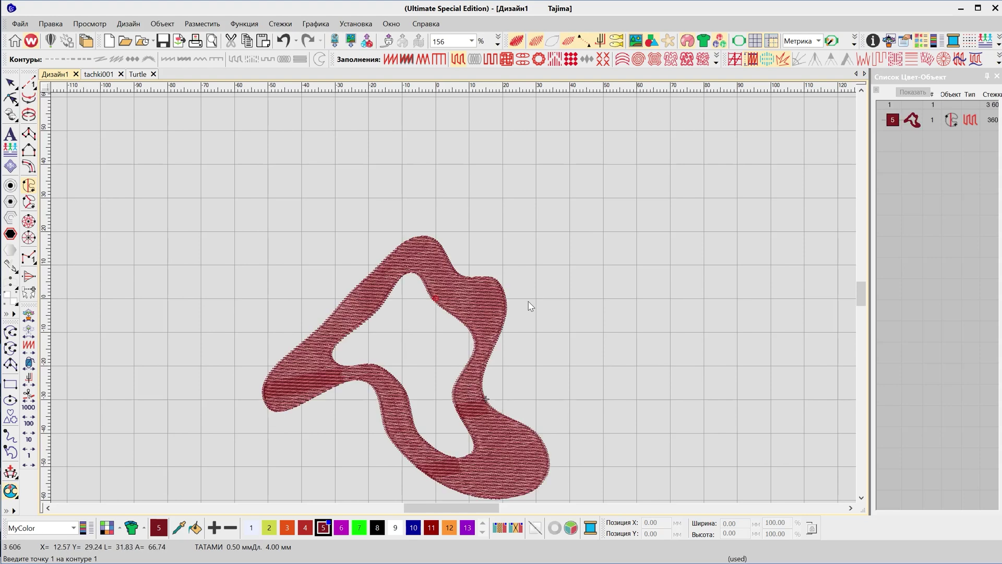
{"action": "key", "text": "Escape"}
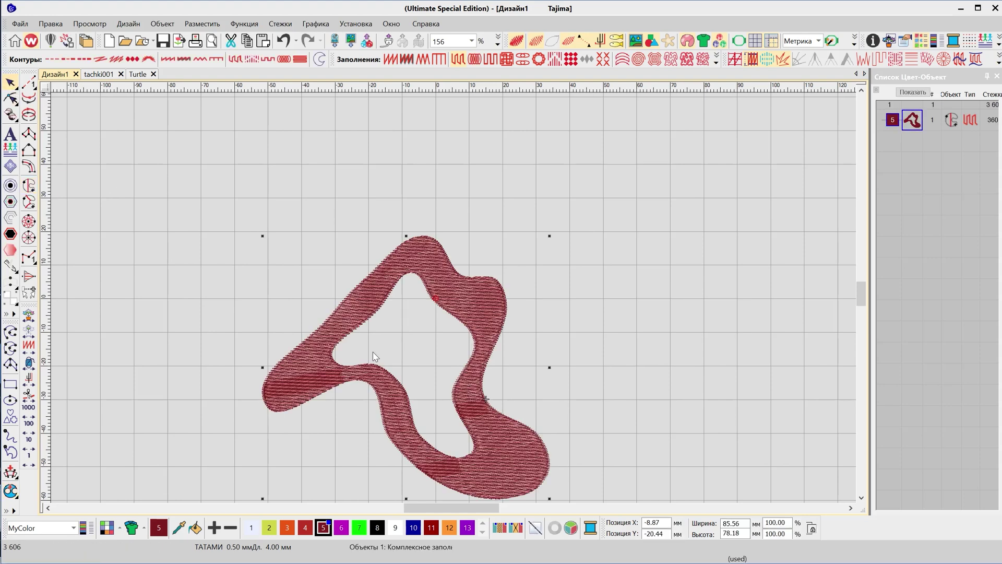
{"action": "left_click_drag", "start_coordinate": [486, 436], "coordinate": [485, 381]}
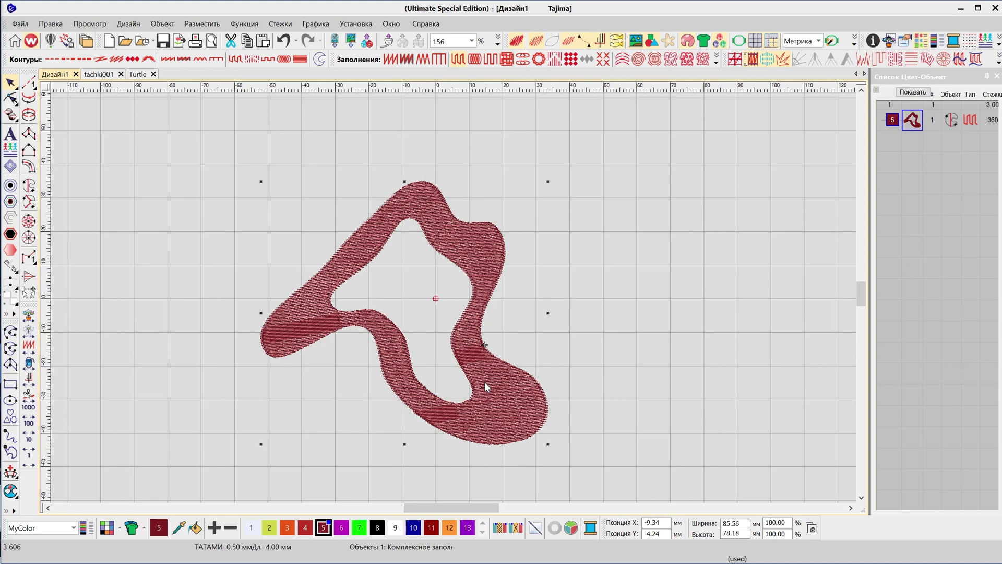
- Reshape the outer contour's left side by moving points outward, forming a pointed left spike, and curving the edge above it inward
{"action": "key", "text": "r"}
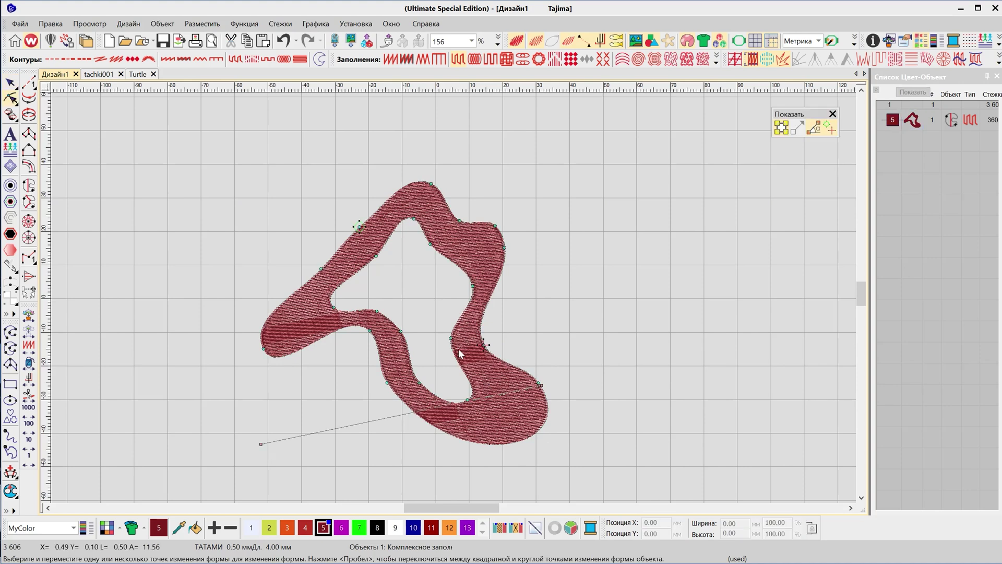
{"action": "left_click_drag", "start_coordinate": [321, 270], "coordinate": [283, 244]}
{"action": "left_click_drag", "start_coordinate": [370, 331], "coordinate": [355, 362]}
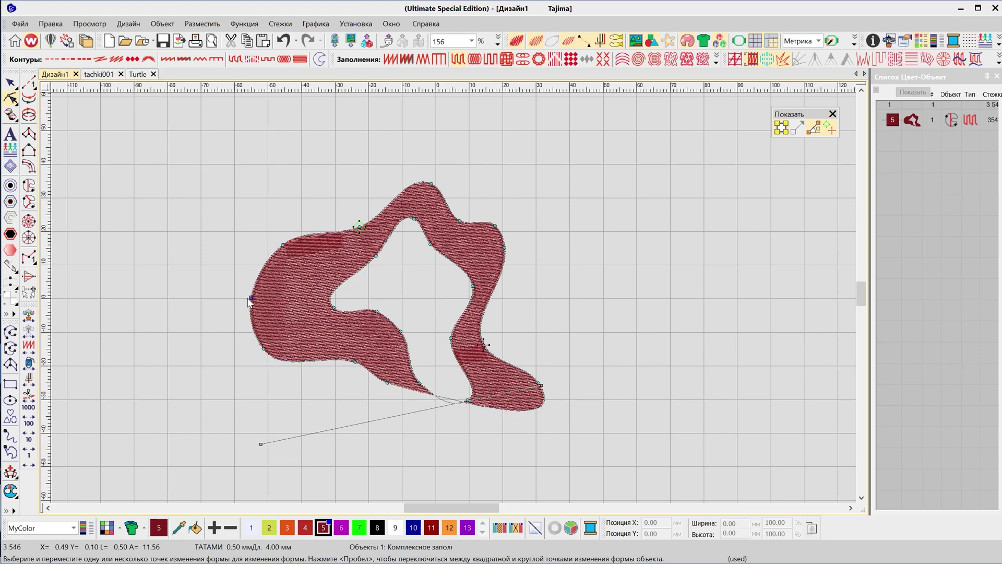
{"action": "left_click_drag", "start_coordinate": [252, 297], "coordinate": [220, 294]}
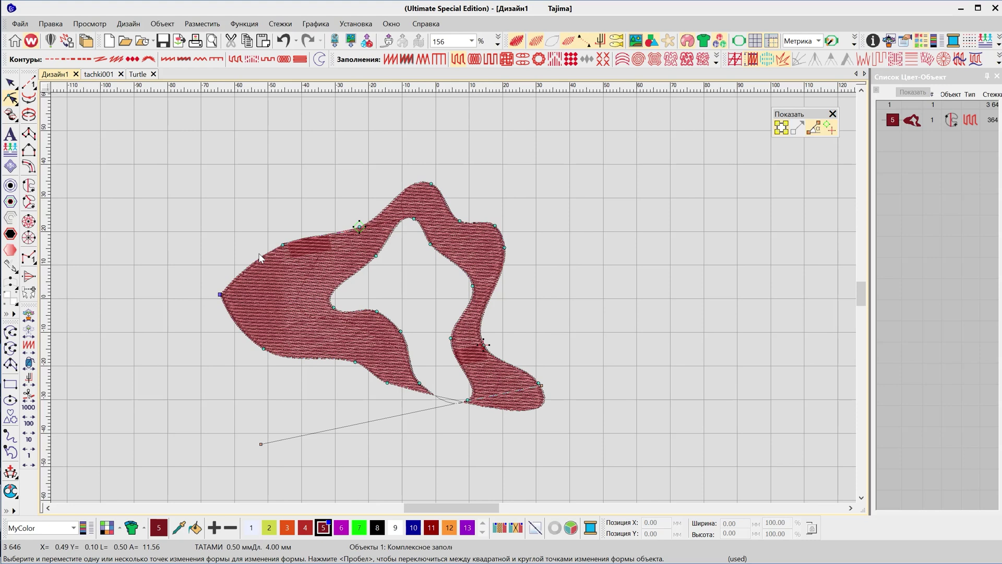
{"action": "left_click", "coordinate": [258, 260]}
{"action": "left_click_drag", "start_coordinate": [258, 257], "coordinate": [271, 288]}
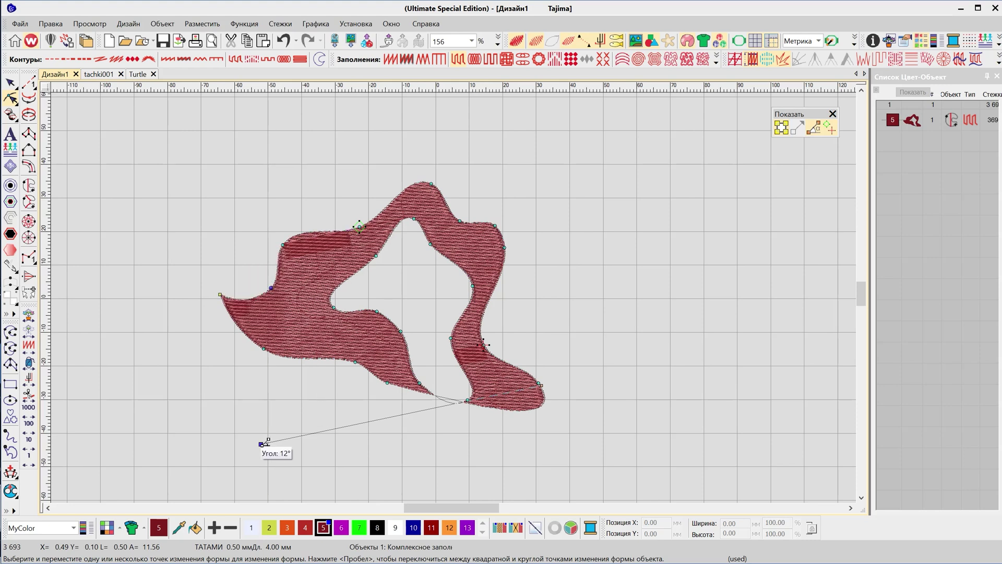
- Steepen the stitch-angle line, pull the inner contour's lower point inside the outline, and place the entry point outside left and exit point outside right
{"action": "left_click_drag", "start_coordinate": [261, 444], "coordinate": [457, 453]}
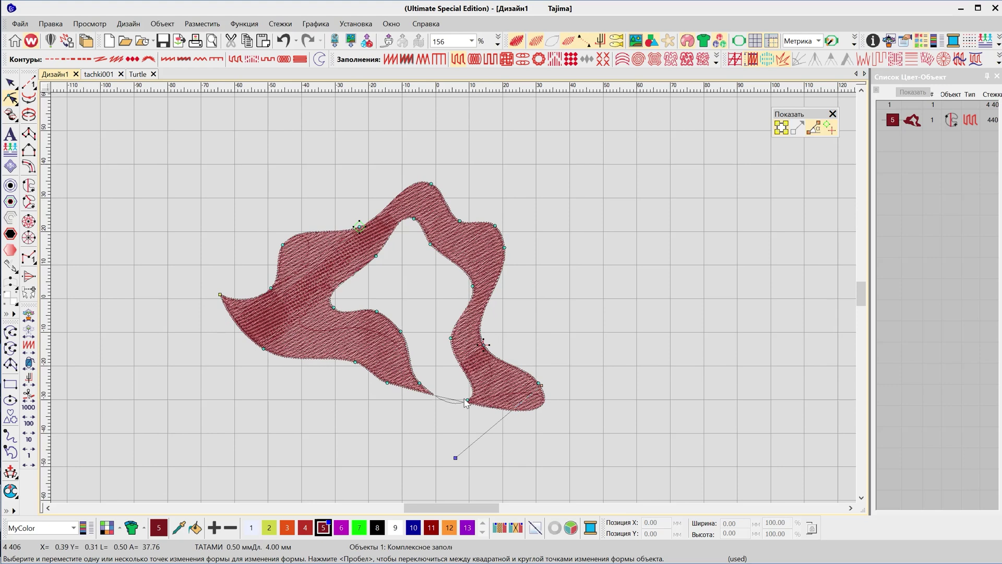
{"action": "left_click_drag", "start_coordinate": [468, 399], "coordinate": [458, 382]}
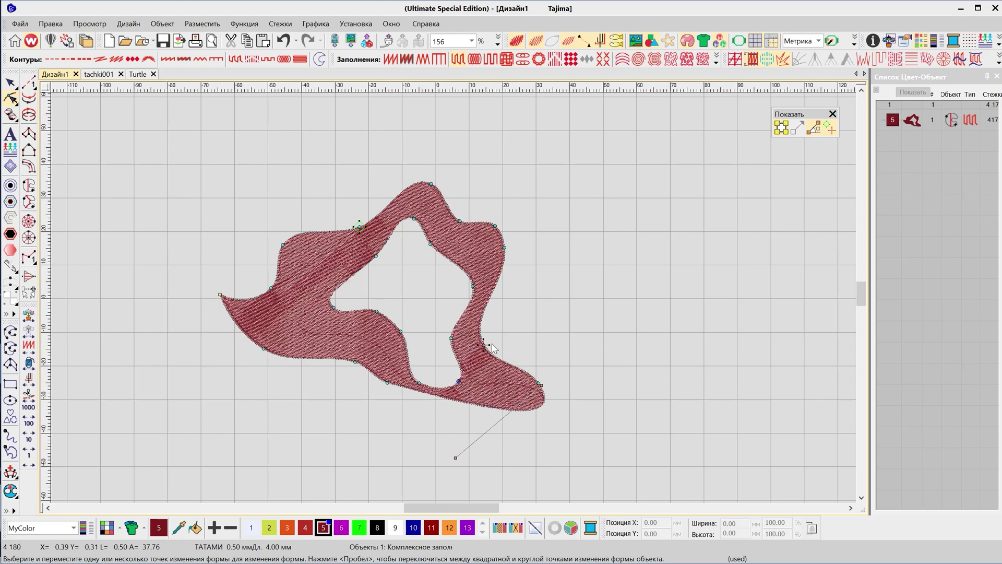
{"action": "left_click", "coordinate": [359, 227]}
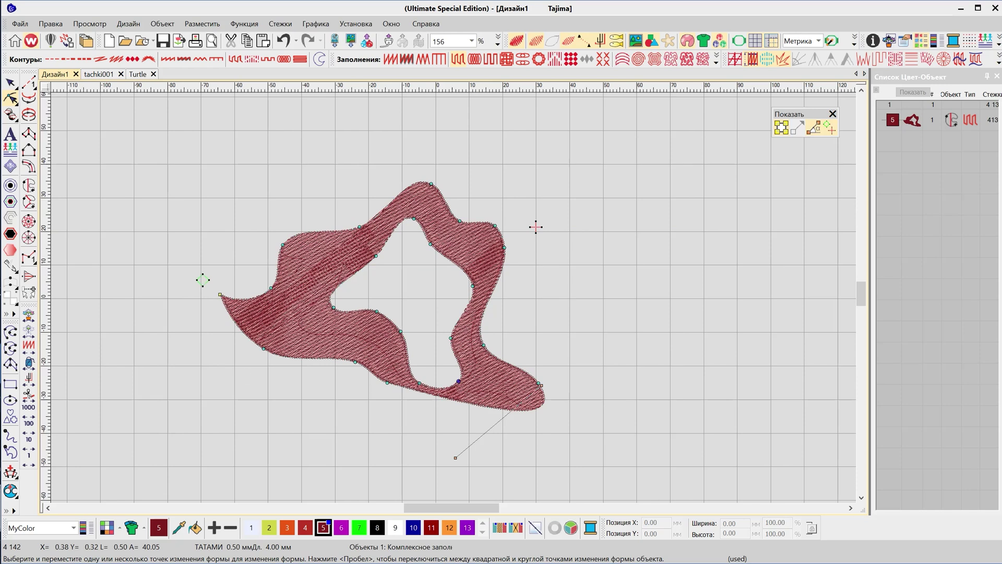
- Delete the reshaped fill and turn off the closest-join option (Ближайшее соединение) in the general parameters
{"action": "key", "text": "Escape"}
{"action": "key", "text": "Delete"}
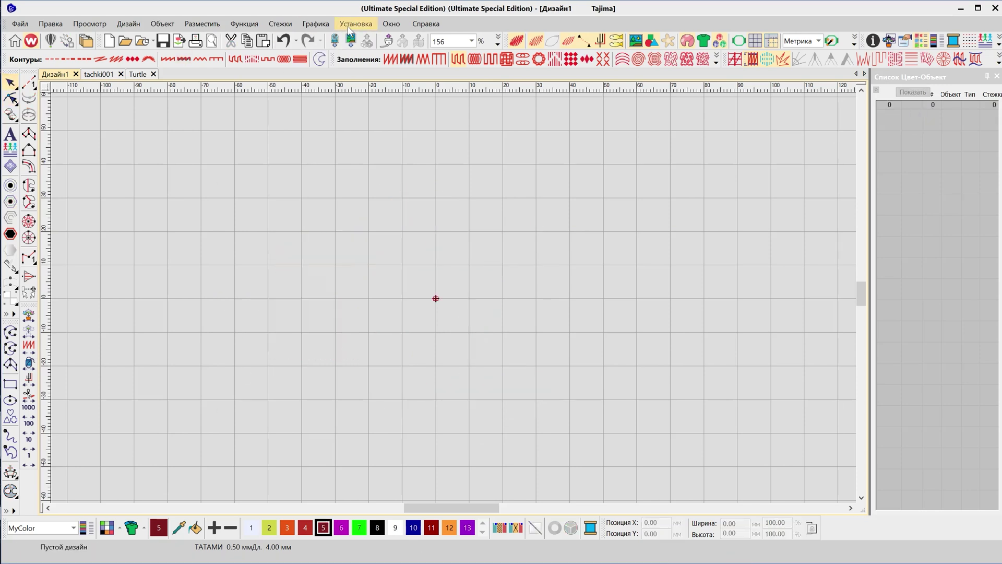
{"action": "left_click", "coordinate": [350, 24]}
{"action": "left_click", "coordinate": [359, 41]}
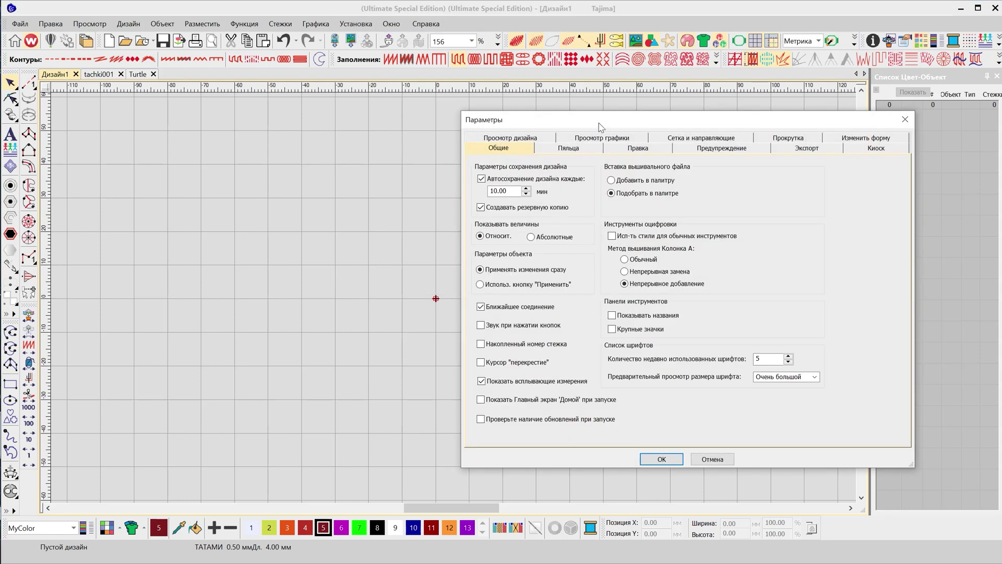
{"action": "left_click_drag", "start_coordinate": [601, 124], "coordinate": [461, 82]}
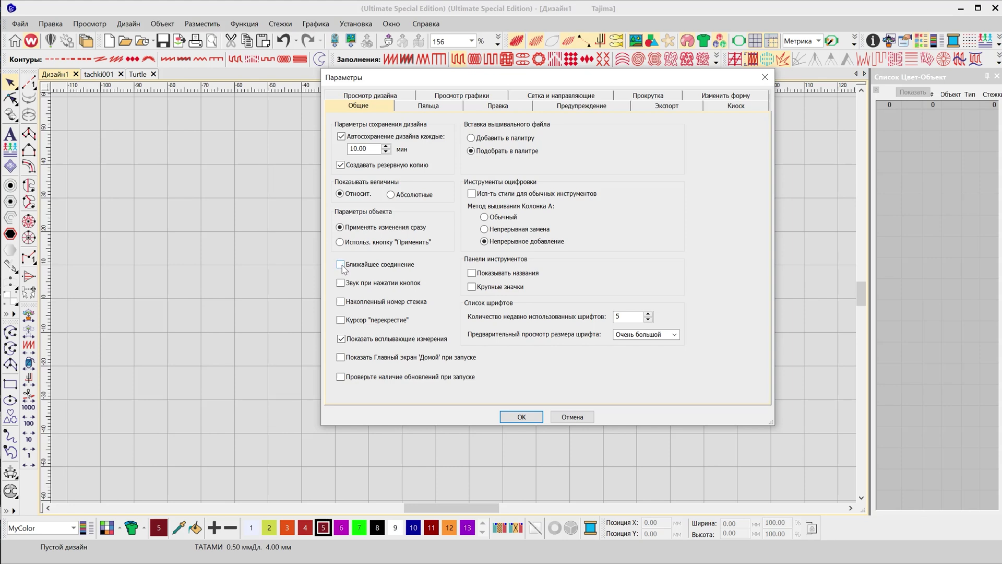
{"action": "left_click", "coordinate": [512, 418]}
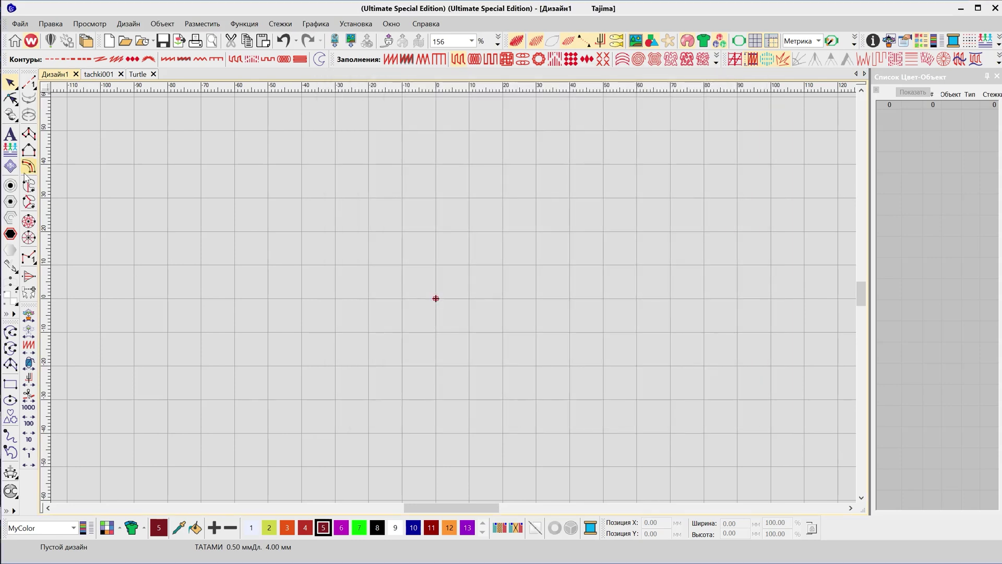
- Digitize and close a heart-like outer contour of eight curve points around the origin for a tatami fill
{"action": "left_click", "coordinate": [29, 184]}
{"action": "left_click", "coordinate": [349, 232]}
{"action": "left_click", "coordinate": [393, 222]}
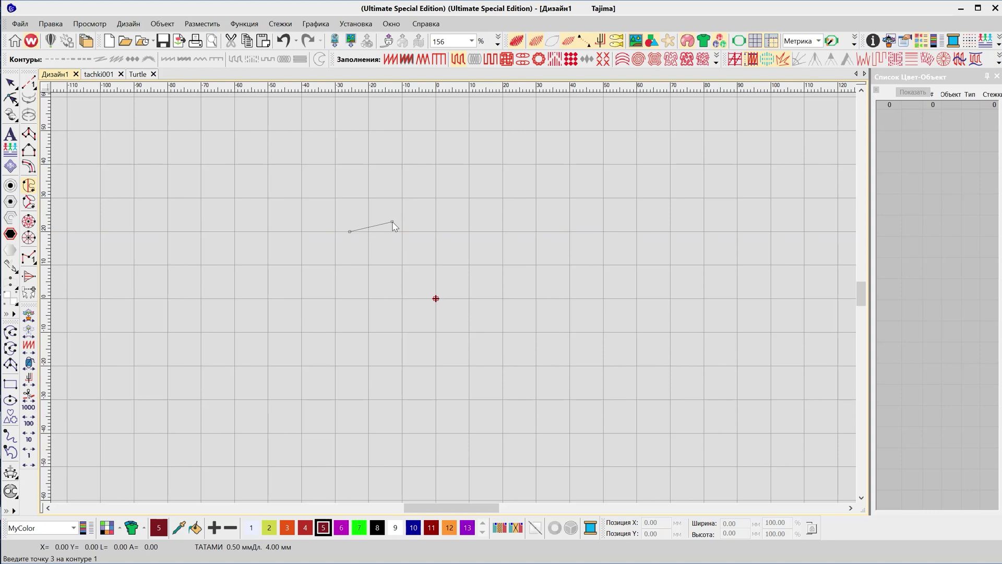
{"action": "left_click", "coordinate": [422, 255]}
{"action": "left_click", "coordinate": [465, 244]}
{"action": "left_click", "coordinate": [516, 305]}
{"action": "left_click", "coordinate": [461, 356]}
{"action": "left_click", "coordinate": [450, 405]}
{"action": "left_click", "coordinate": [366, 347]}
{"action": "key", "text": "Return"}
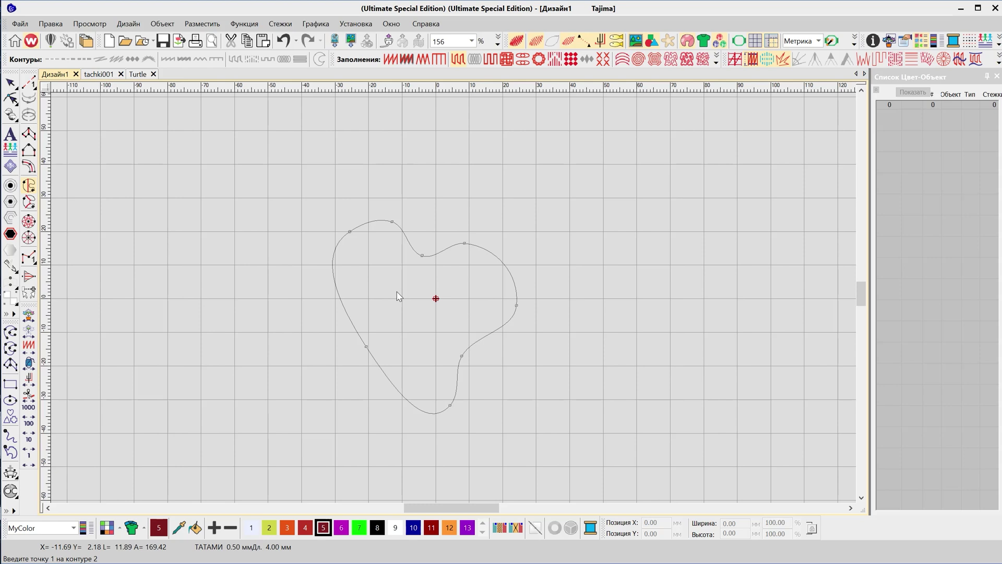
- Place the entry point outside the heart's left edge and the exit point outside its right edge, and generate the fill with a steep downward-right stitch angle
{"action": "key", "text": "Return"}
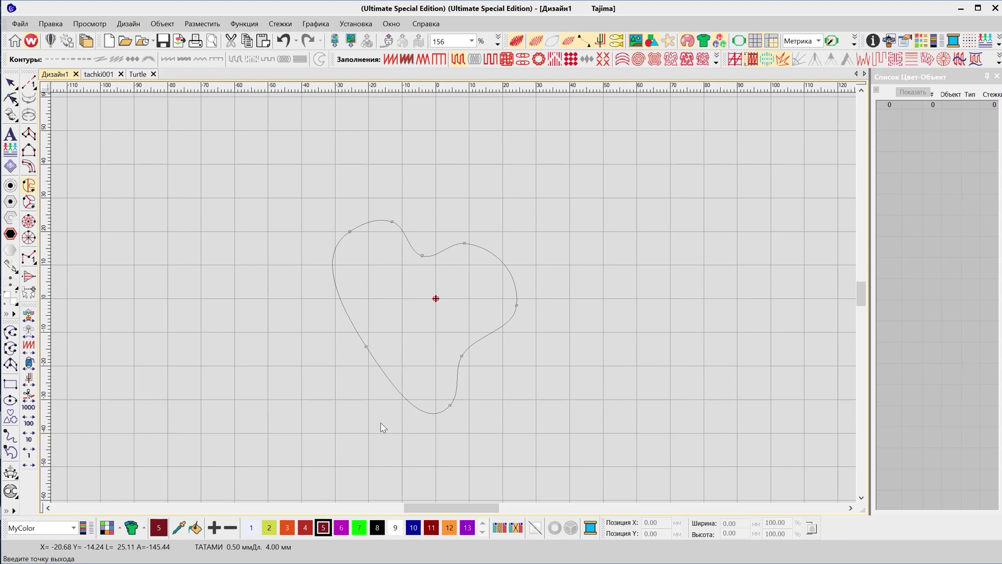
{"action": "left_click", "coordinate": [533, 285]}
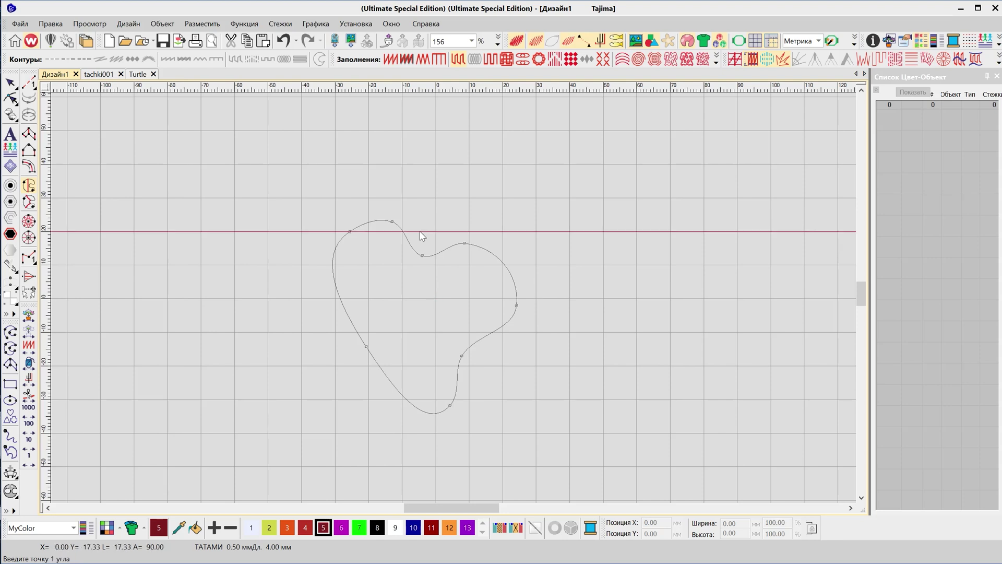
{"action": "left_click", "coordinate": [350, 205]}
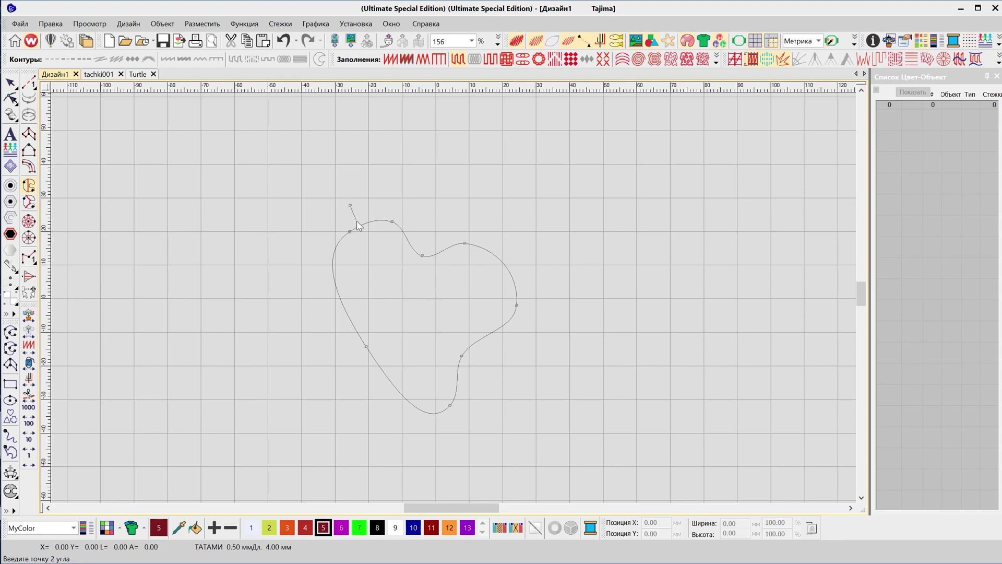
{"action": "left_click", "coordinate": [483, 427]}
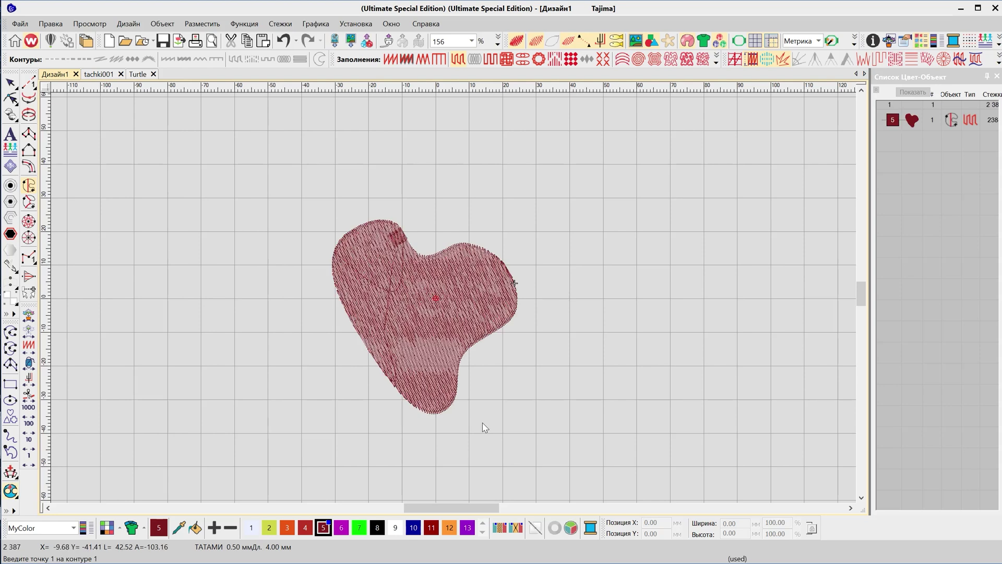
- Reshape the heart fill by swinging its stitch-angle line to rise toward the upper right and moving the entry point lower on the left
{"action": "key", "text": "r"}
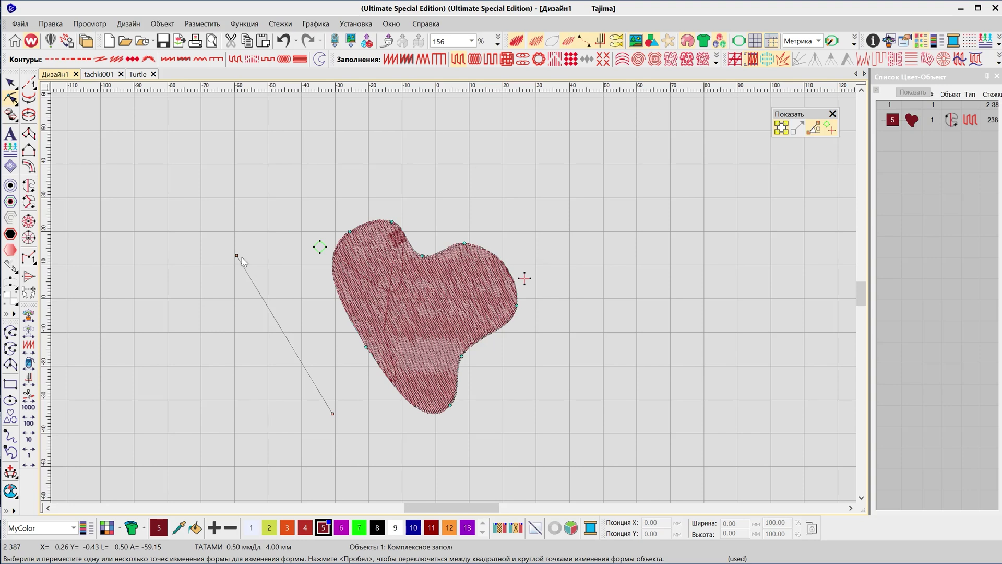
{"action": "left_click_drag", "start_coordinate": [238, 255], "coordinate": [452, 217]}
- Review the Ближайшее соединение option in the general parameters, accept them, and delete the heart-shaped fill
{"action": "left_click", "coordinate": [367, 26]}
{"action": "left_click", "coordinate": [376, 38]}
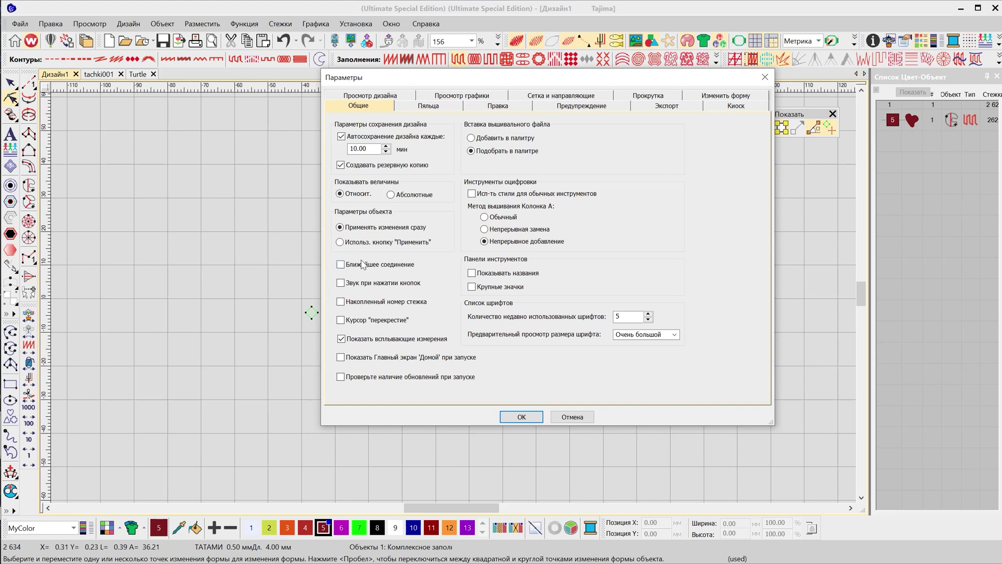
{"action": "left_click", "coordinate": [521, 418]}
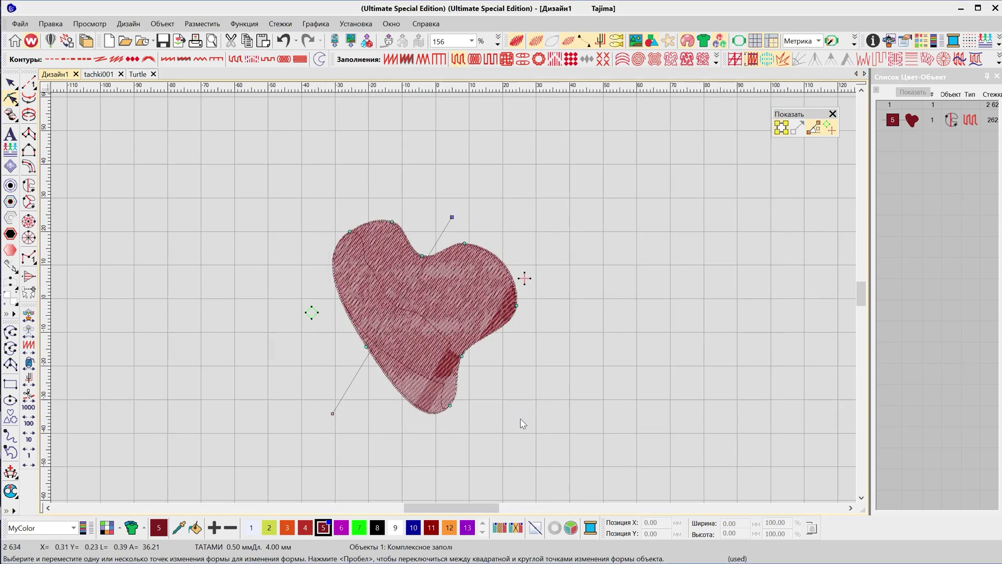
{"action": "left_click", "coordinate": [10, 84]}
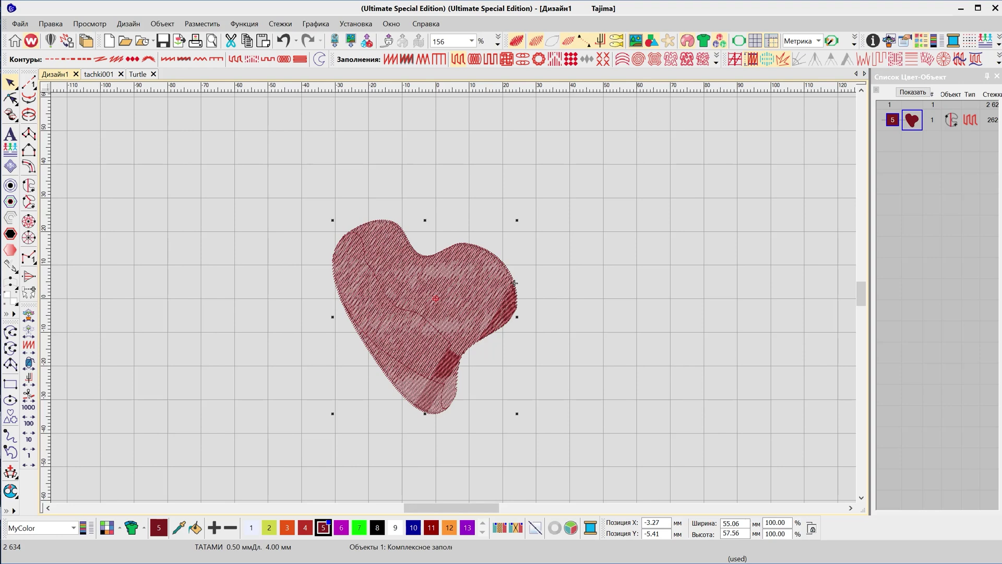
{"action": "key", "text": "Delete"}
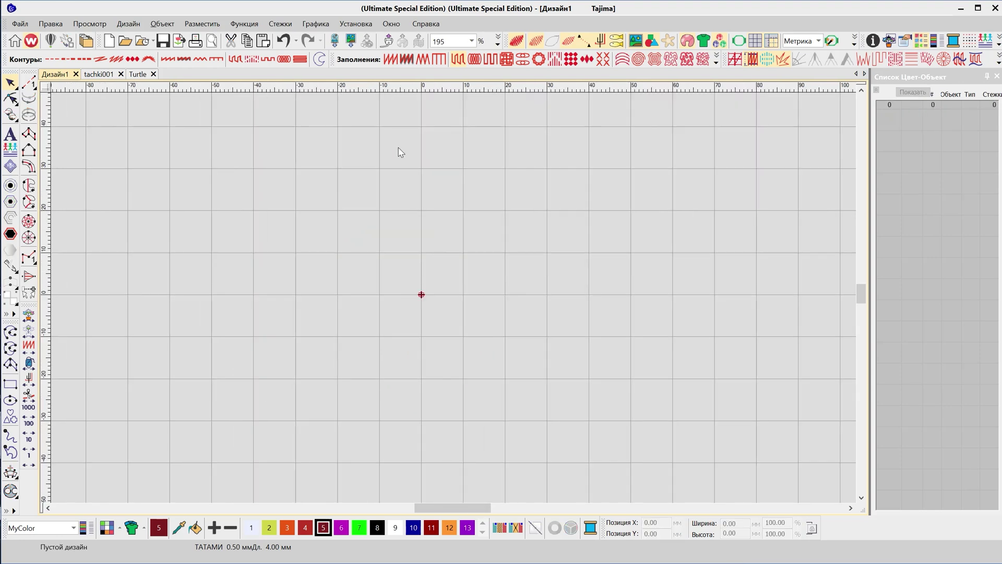
- Try a closed turning-fill contour shaped like a four-petalled flower, alternating corner and curve points, with petal tips 30 mm from the origin
{"action": "left_click", "coordinate": [29, 203]}
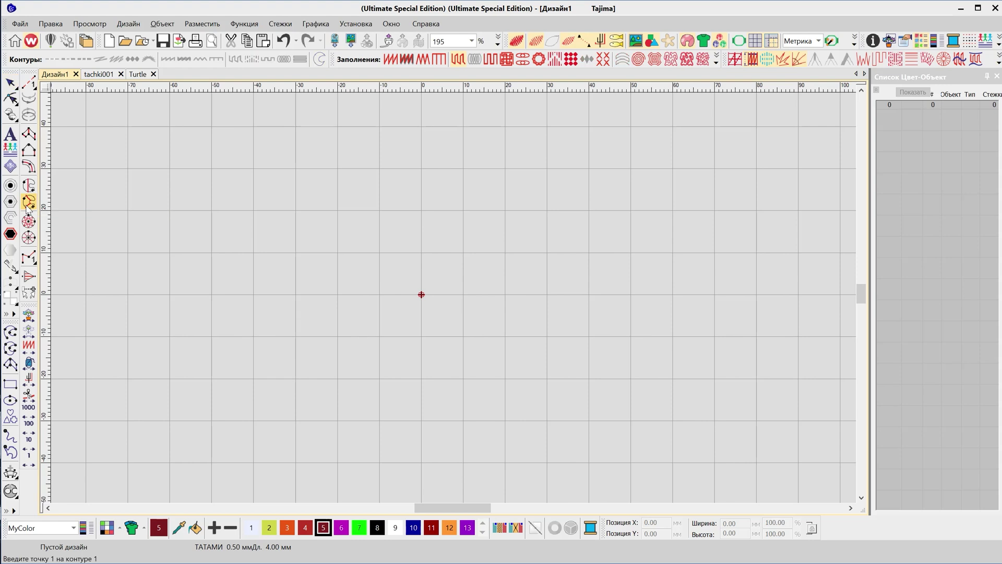
{"action": "left_click", "coordinate": [380, 254]}
{"action": "left_click", "coordinate": [421, 168]}
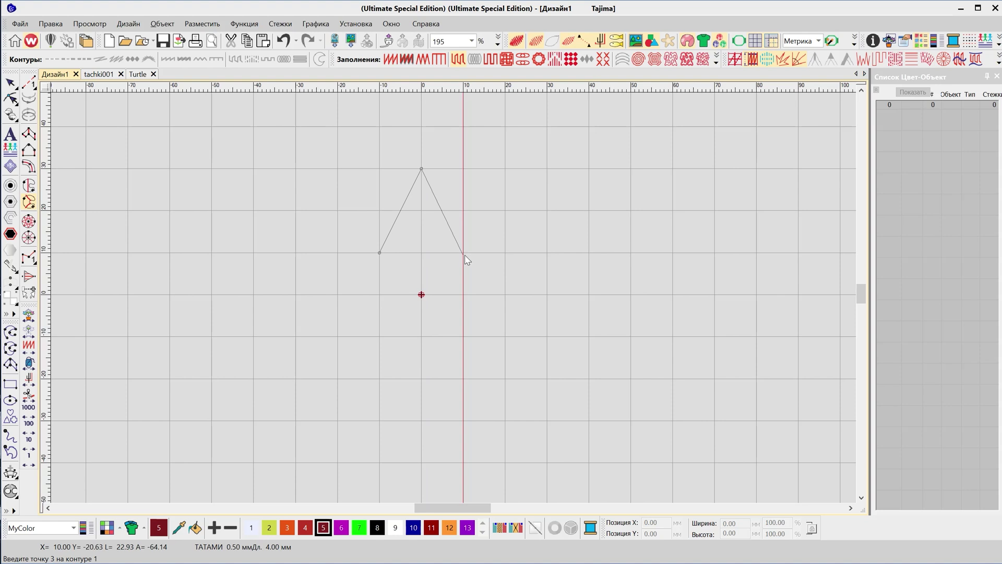
{"action": "left_click", "coordinate": [463, 253]}
{"action": "left_click", "coordinate": [547, 294]}
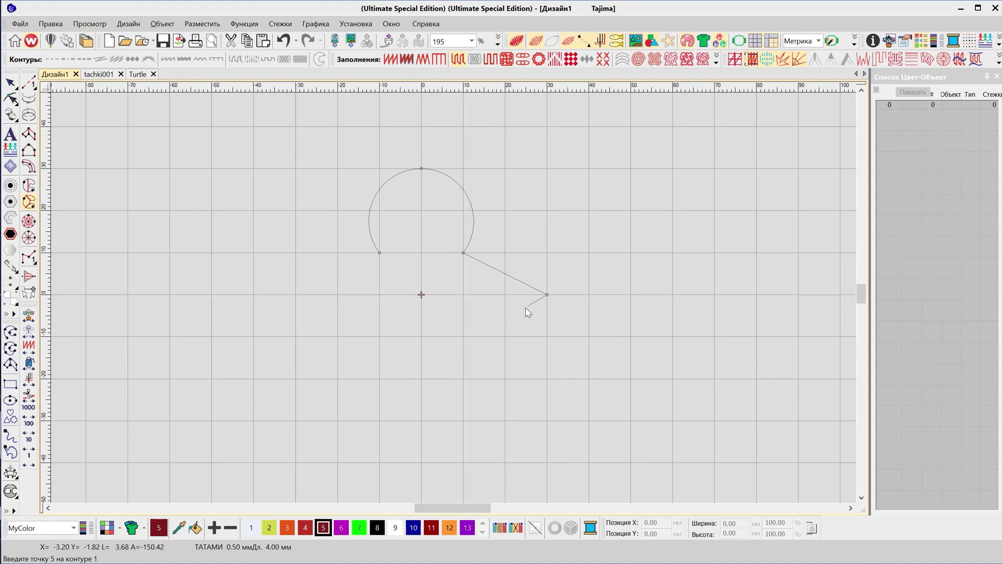
{"action": "left_click", "coordinate": [463, 337]}
{"action": "left_click", "coordinate": [421, 420]}
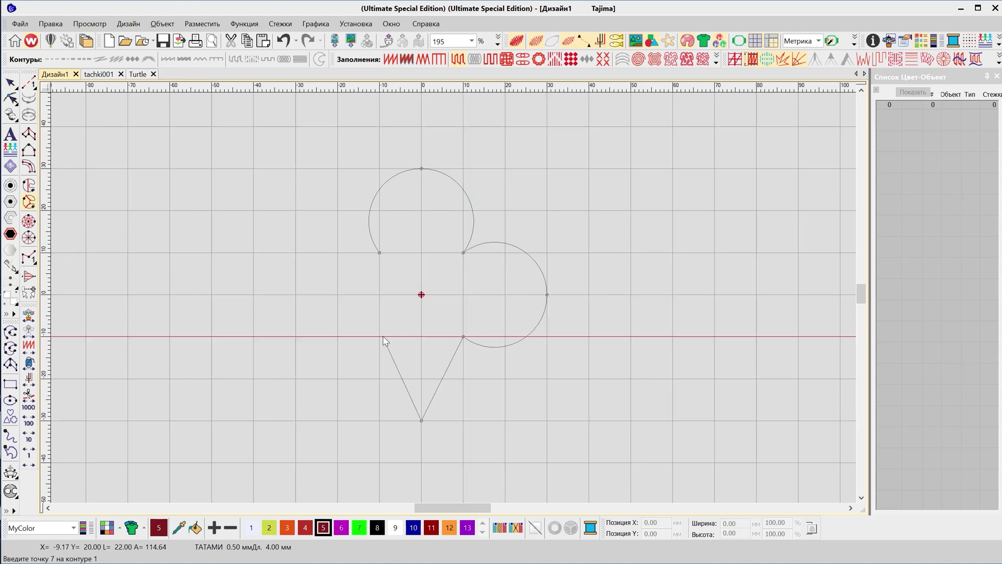
{"action": "left_click", "coordinate": [379, 336]}
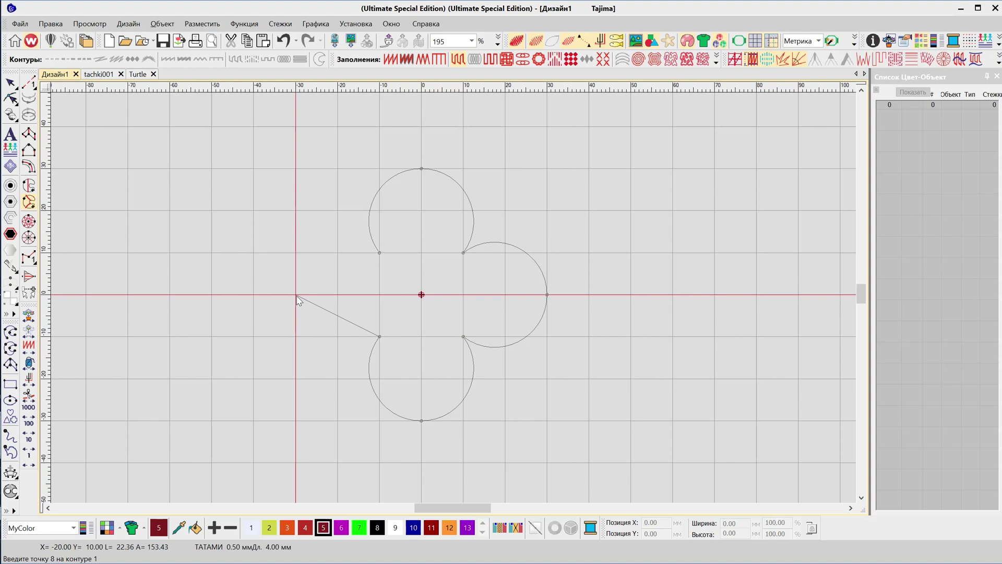
{"action": "left_click", "coordinate": [296, 295]}
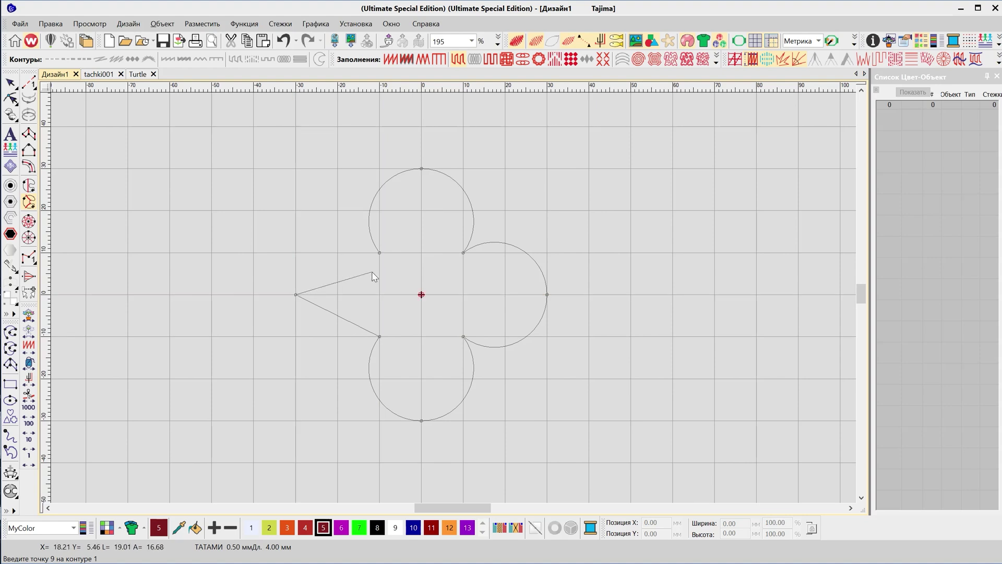
{"action": "key", "text": "Return"}
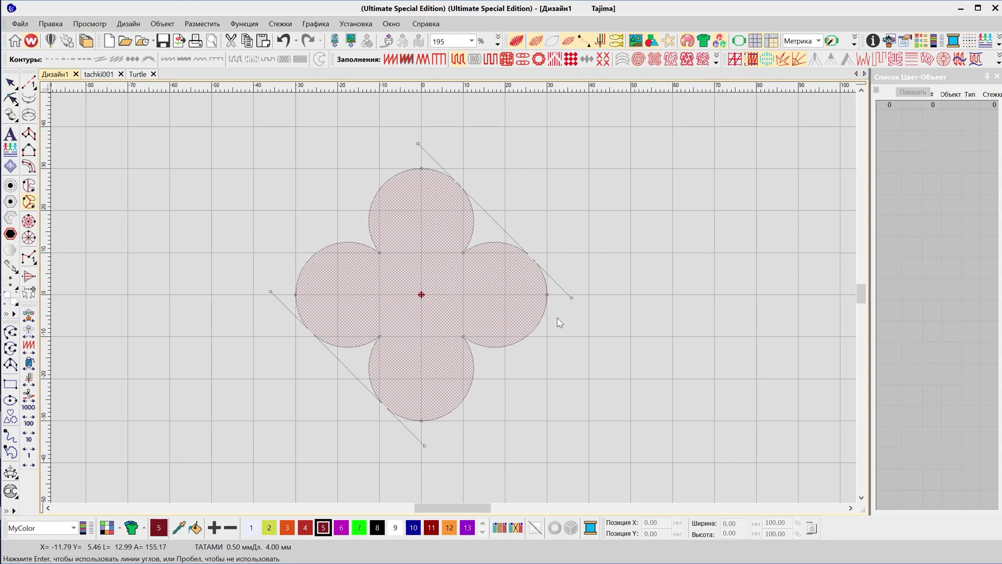
{"action": "key", "text": "Return"}
{"action": "key", "text": "ctrl+z"}
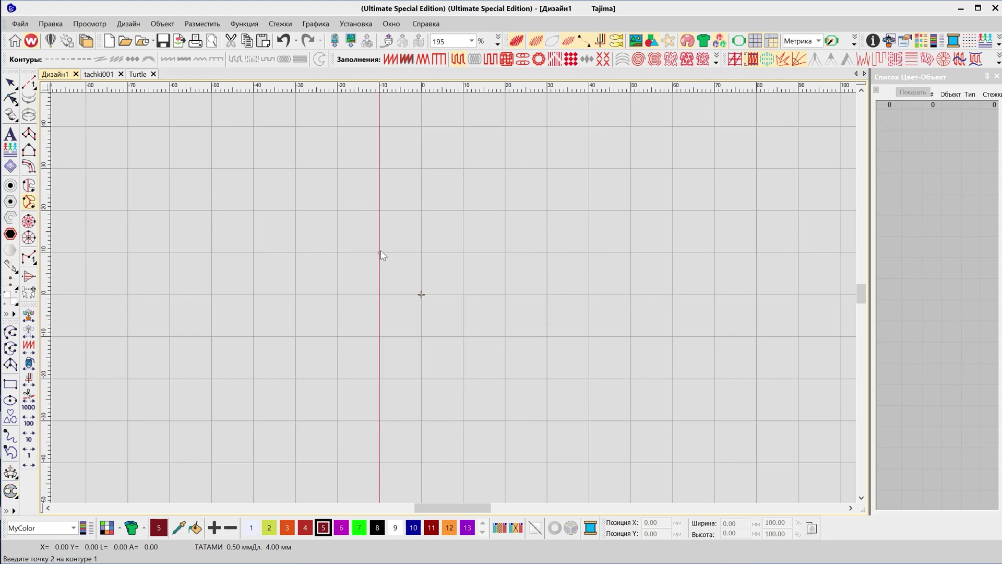
- Digitize and close a four-pointed star contour of eight corner points around the origin, with tips about 30 mm from the centre
{"action": "left_click", "coordinate": [380, 253]}
{"action": "left_click", "coordinate": [421, 169]}
{"action": "left_click", "coordinate": [463, 253]}
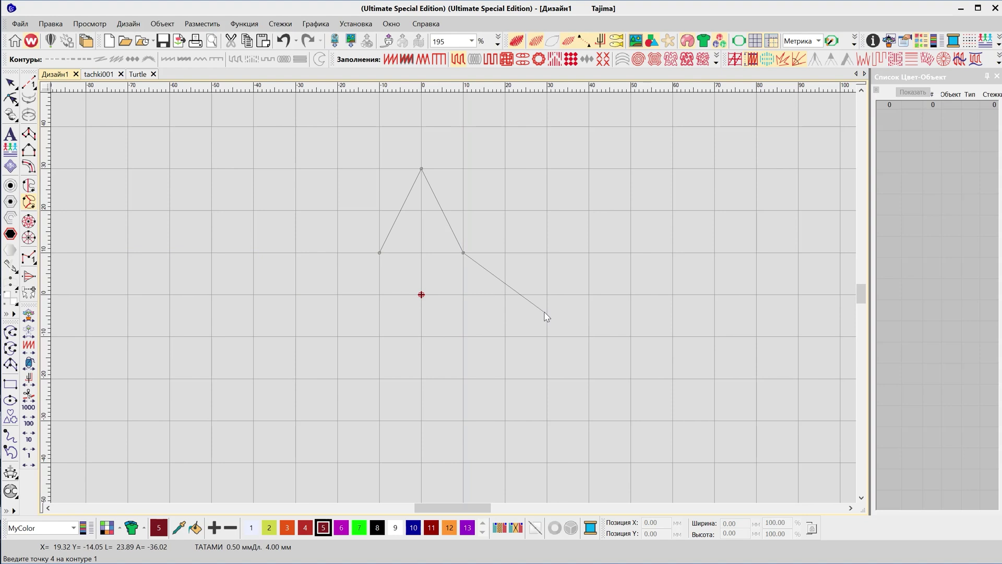
{"action": "left_click", "coordinate": [547, 295]}
{"action": "left_click", "coordinate": [463, 336]}
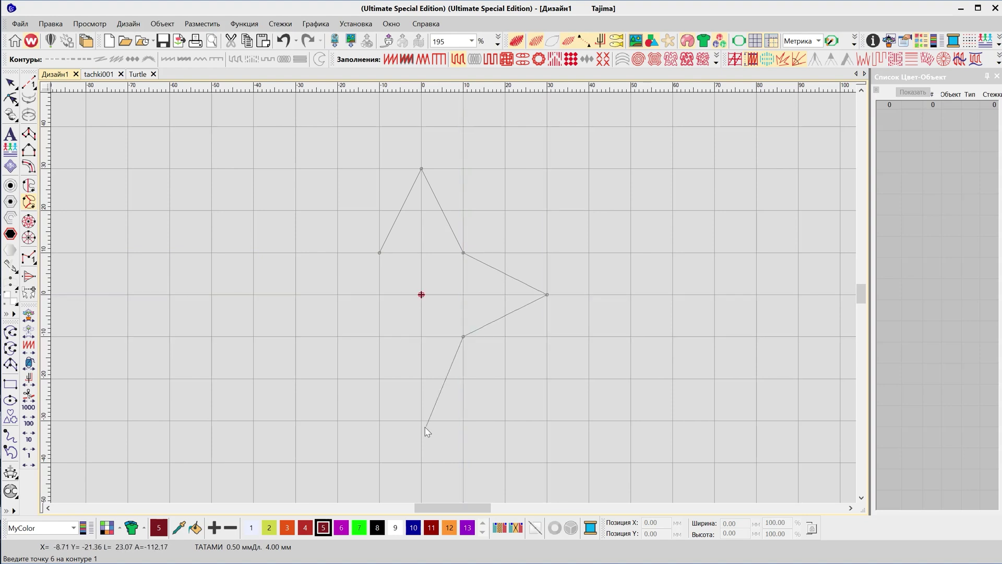
{"action": "left_click", "coordinate": [421, 421]}
{"action": "left_click", "coordinate": [379, 336]}
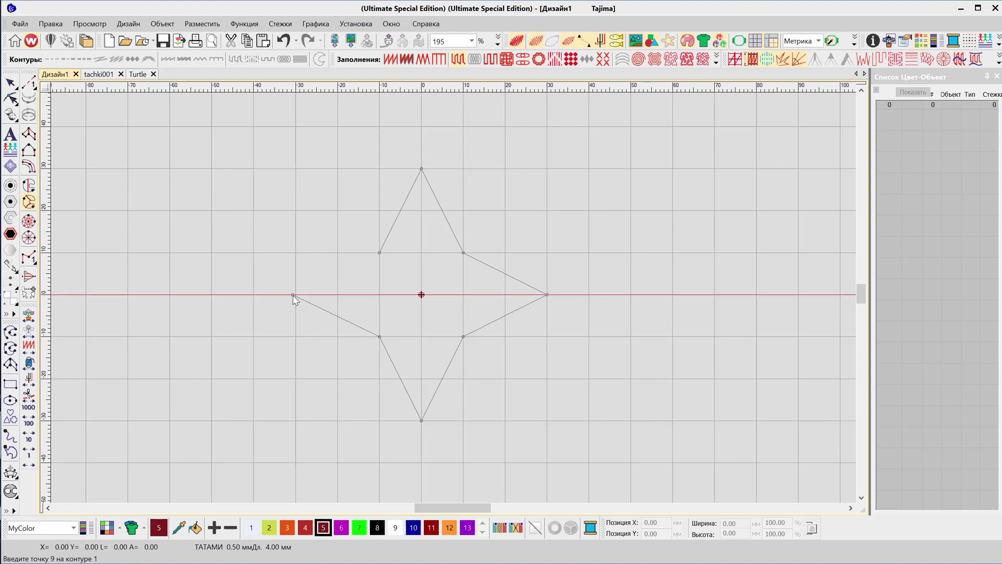
{"action": "left_click", "coordinate": [292, 294]}
{"action": "key", "text": "Return"}
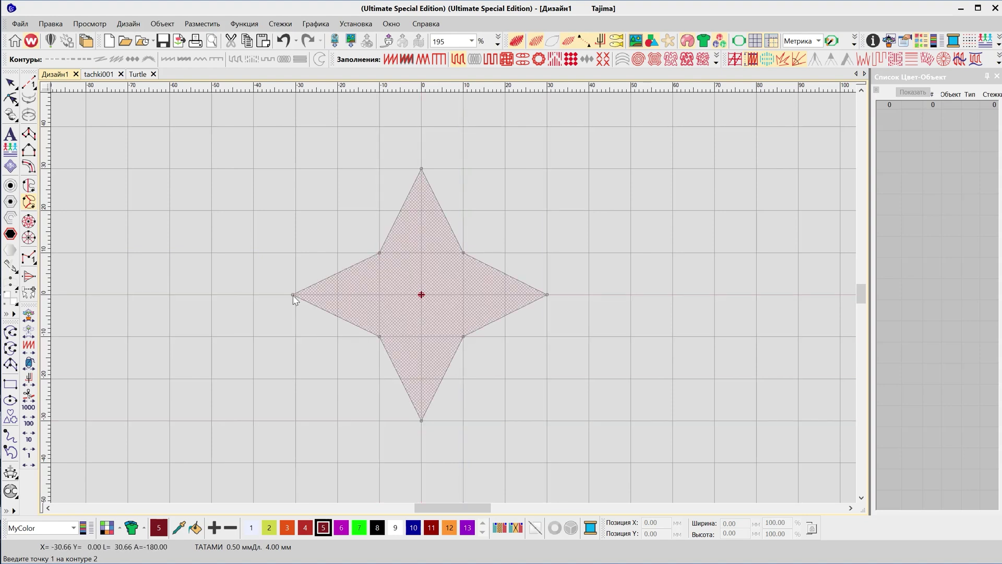
- Digitize a small diamond-shaped inner contour about 10 mm wide around the origin as a hole, and finish the contours
{"action": "left_click", "coordinate": [421, 276]}
{"action": "left_click", "coordinate": [445, 294]}
{"action": "left_click", "coordinate": [421, 315]}
{"action": "left_click", "coordinate": [402, 295]}
{"action": "key", "text": "Return"}
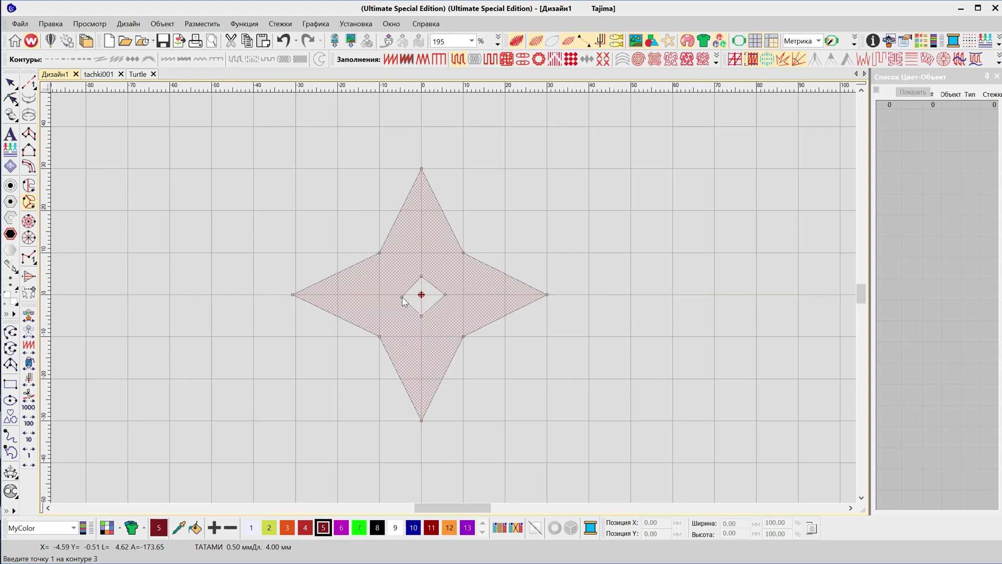
{"action": "key", "text": "Return"}
- Set entry and exit points beyond the star's left and right tips, and generate the fill with angle lines along its upper, right and lower arms
{"action": "left_click", "coordinate": [282, 298]}
{"action": "left_click", "coordinate": [568, 296]}
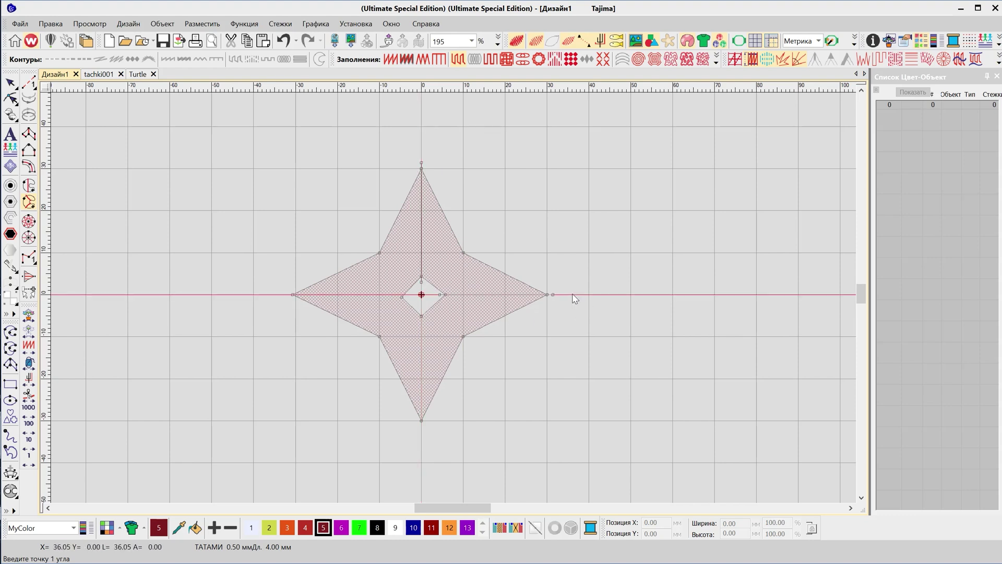
{"action": "left_click", "coordinate": [422, 307]}
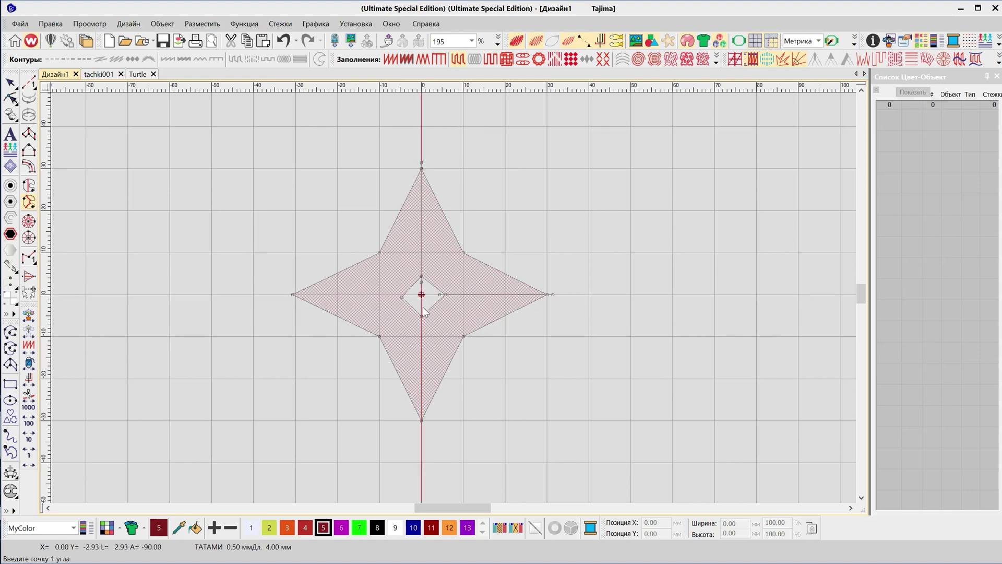
{"action": "left_click", "coordinate": [422, 438]}
{"action": "key", "text": "Return"}
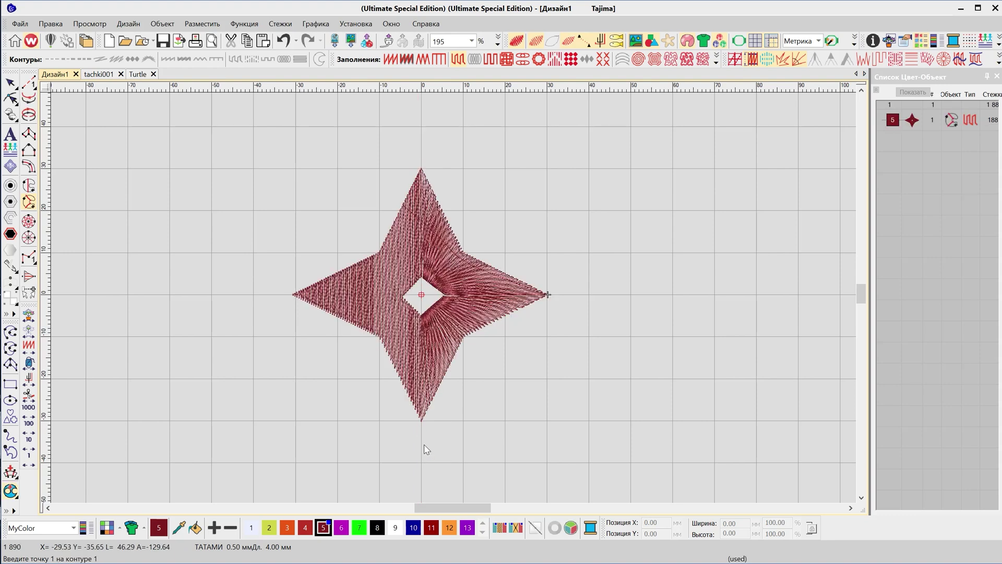
- Reshape the star fill by adding a stitch-angle line along its left arm and aligning it nearly horizontally toward the centre
{"action": "key", "text": "r"}
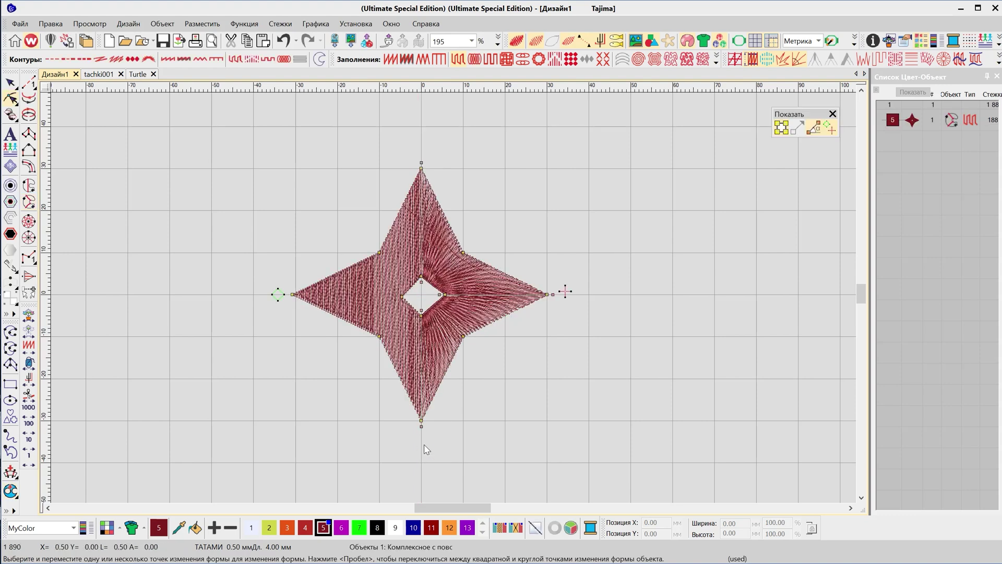
{"action": "left_click", "coordinate": [411, 289], "text": "ctrl"}
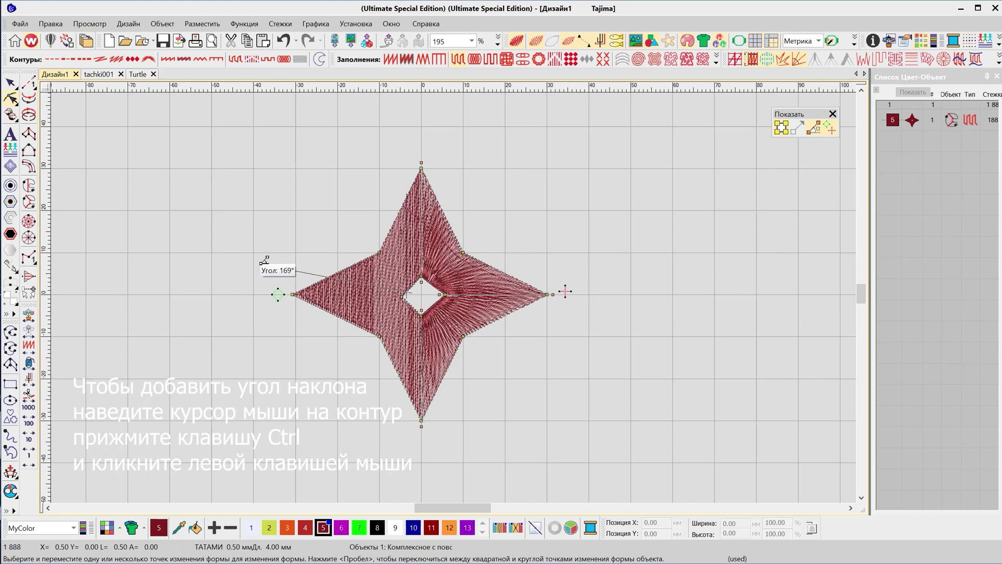
{"action": "left_click", "coordinate": [253, 292]}
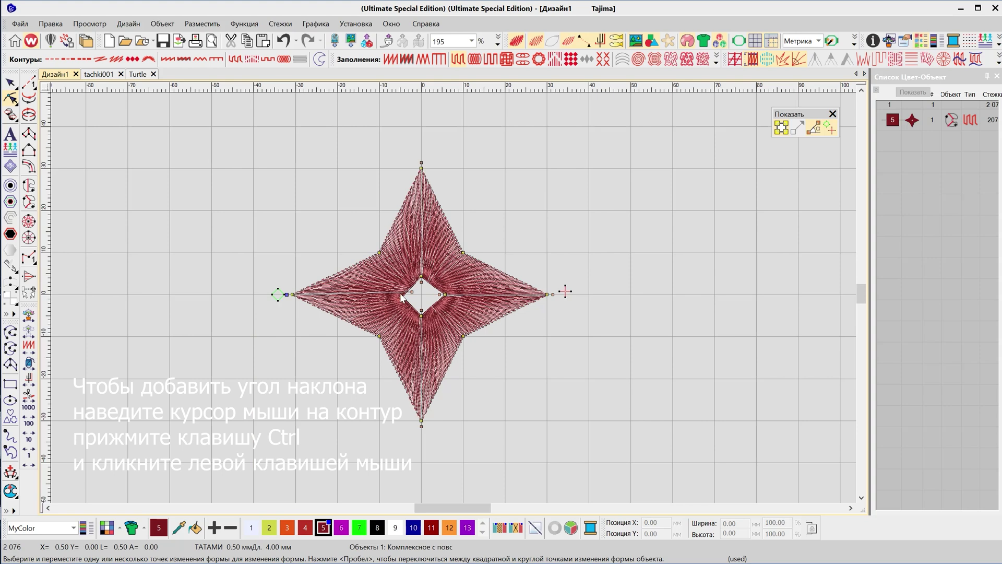
{"action": "left_click", "coordinate": [412, 295]}
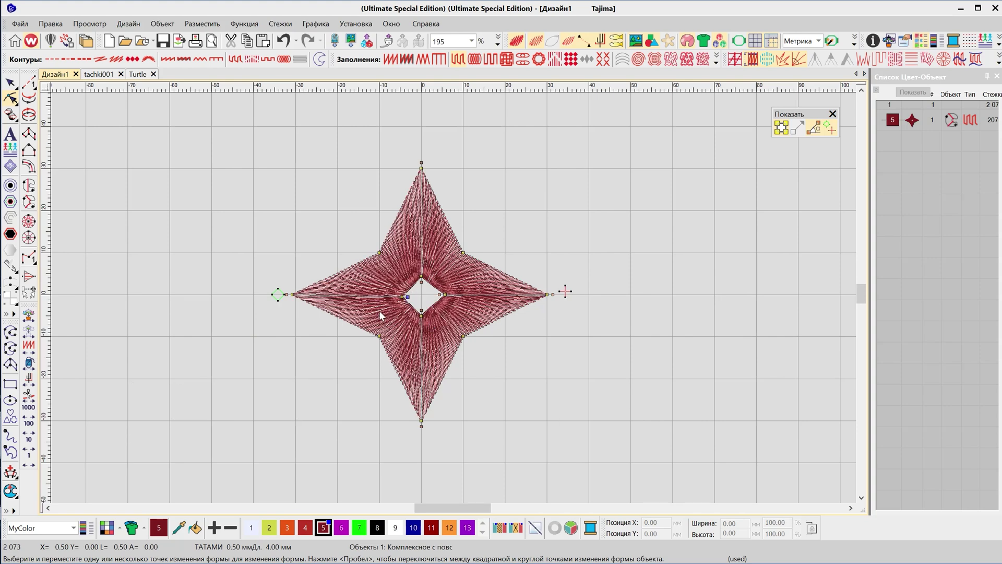
- Pull the star's four inner corners in close to the central diamond hole, and shift the hole's right corner slightly inward
{"action": "left_click_drag", "start_coordinate": [379, 252], "coordinate": [398, 277]}
{"action": "left_click_drag", "start_coordinate": [462, 252], "coordinate": [439, 276]}
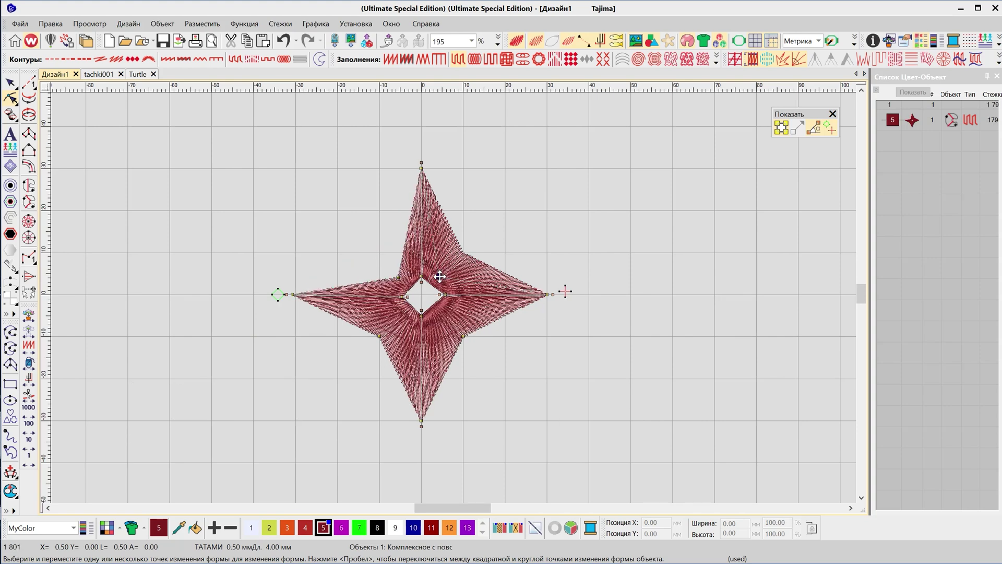
{"action": "left_click_drag", "start_coordinate": [463, 337], "coordinate": [437, 314]}
{"action": "left_click_drag", "start_coordinate": [379, 336], "coordinate": [402, 309]}
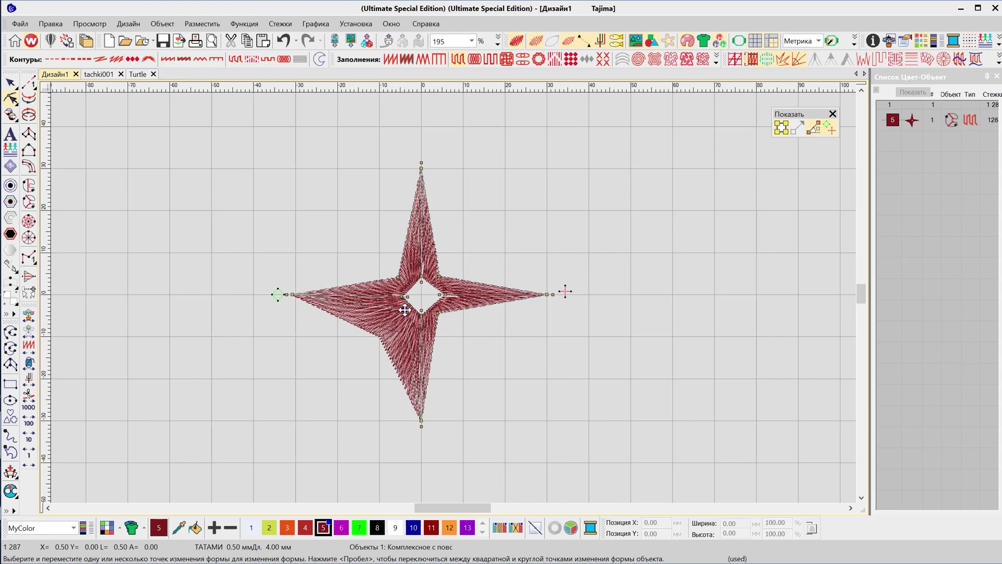
{"action": "left_click", "coordinate": [443, 295]}
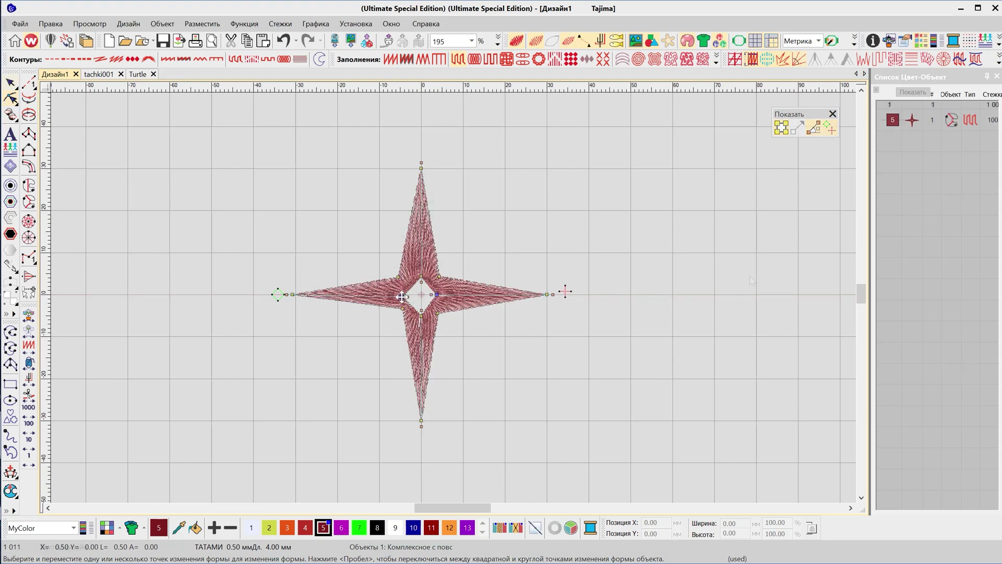
- Replace the star with a freeform turning-fill contour of nine points, using mostly smooth curves around the origin's right side, and close it
{"action": "left_click", "coordinate": [29, 201]}
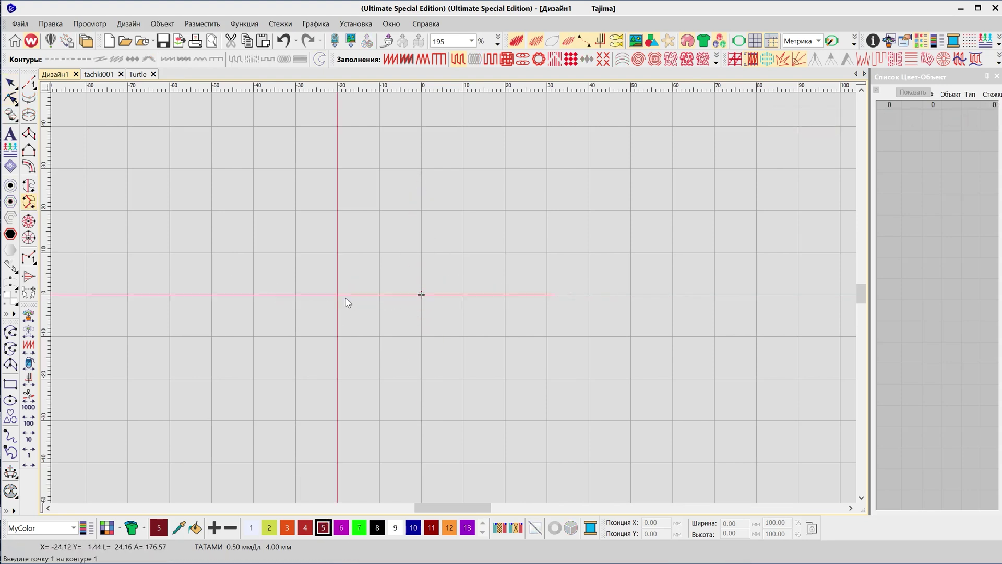
{"action": "left_click", "coordinate": [371, 272]}
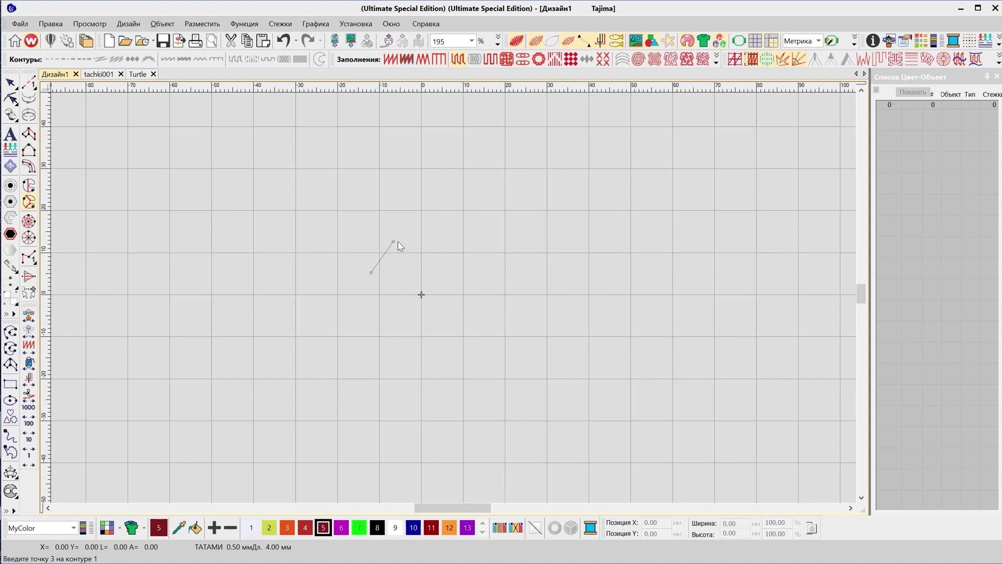
{"action": "left_click", "coordinate": [393, 241]}
{"action": "left_click", "coordinate": [453, 257]}
{"action": "left_click", "coordinate": [477, 197]}
{"action": "left_click", "coordinate": [516, 253]}
{"action": "left_click", "coordinate": [533, 316]}
{"action": "left_click", "coordinate": [583, 348]}
{"action": "left_click", "coordinate": [504, 426]}
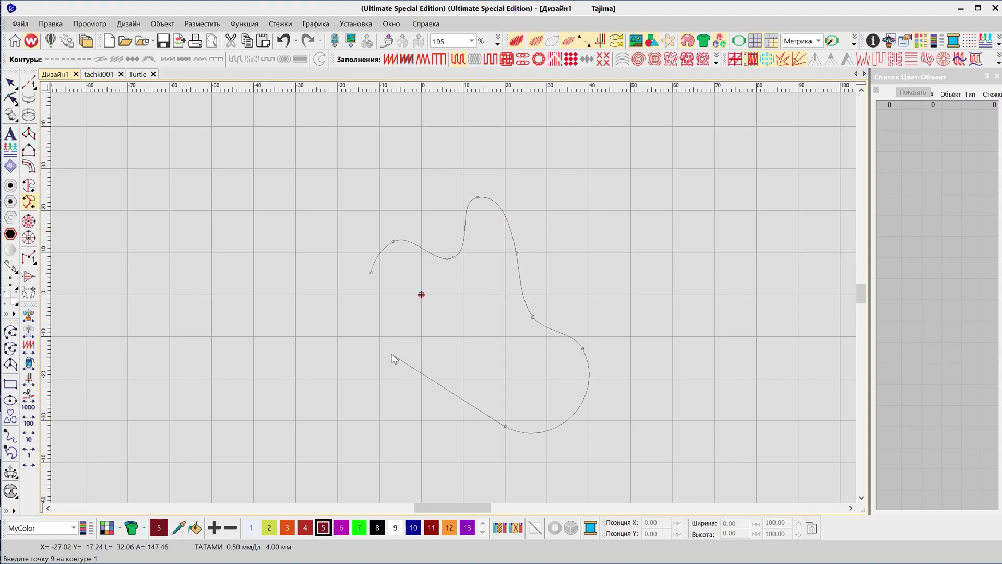
{"action": "left_click", "coordinate": [392, 355]}
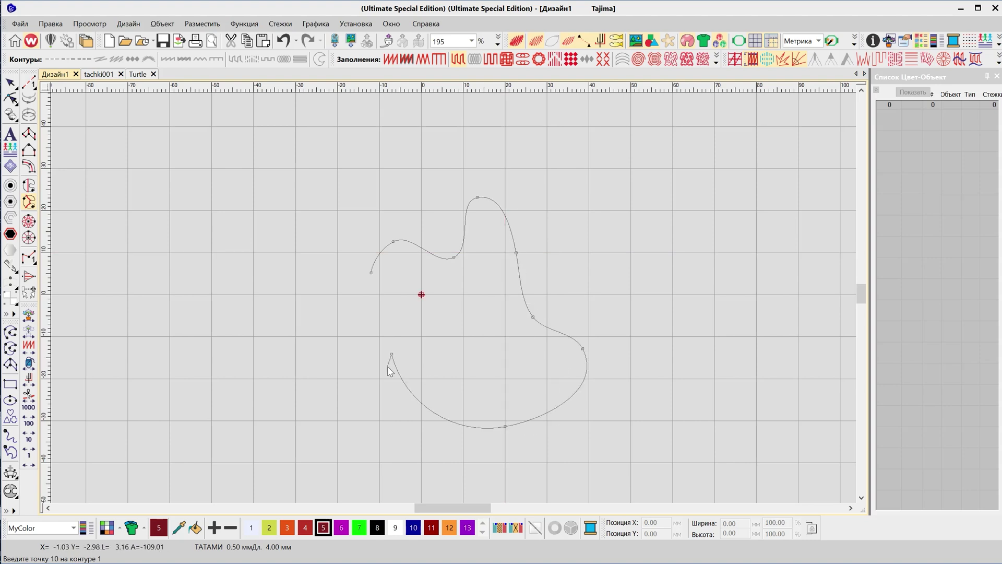
{"action": "key", "text": "Return"}
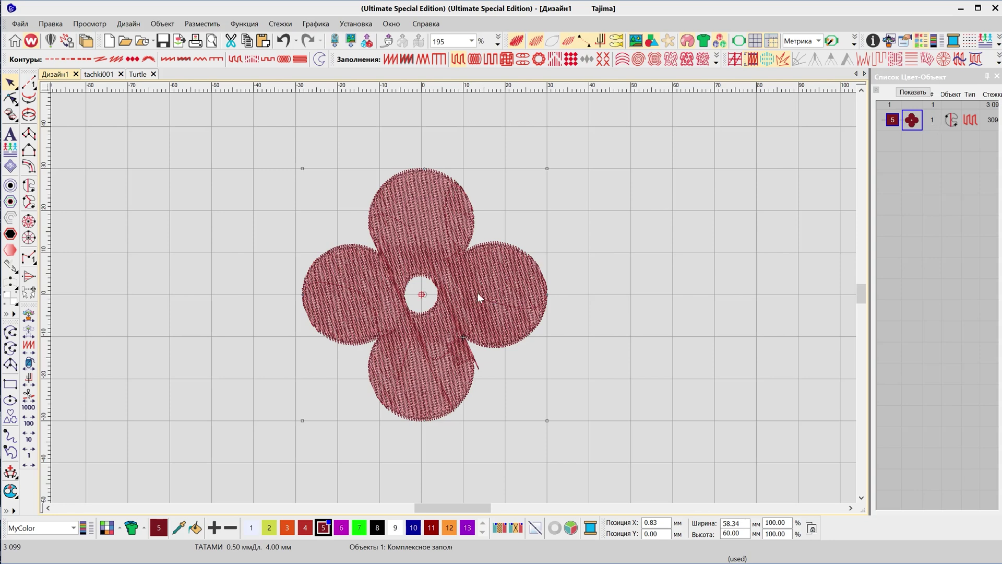
- Convert the selected flower fill with the round central hole to a complex turning fill and back to an ordinary complex fill
{"action": "left_click", "coordinate": [28, 201]}
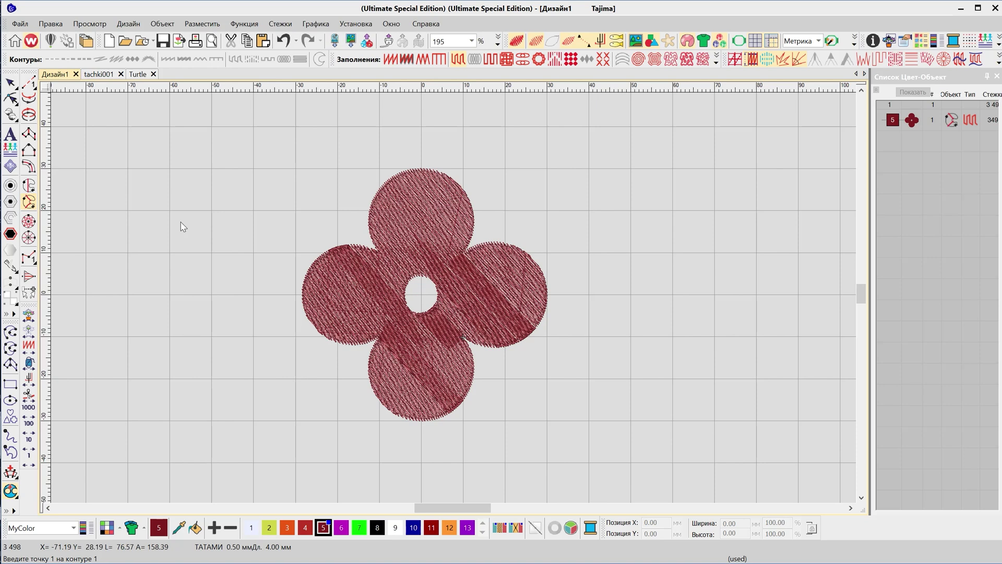
{"action": "left_click", "coordinate": [375, 277]}
{"action": "left_click", "coordinate": [300, 275]}
{"action": "left_click", "coordinate": [30, 186]}
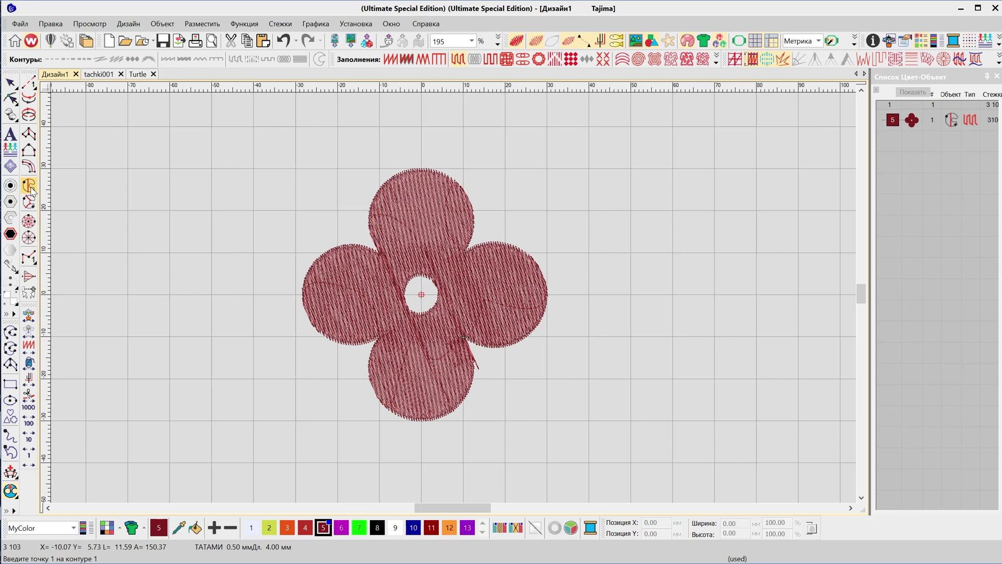
{"action": "key", "text": "Return"}
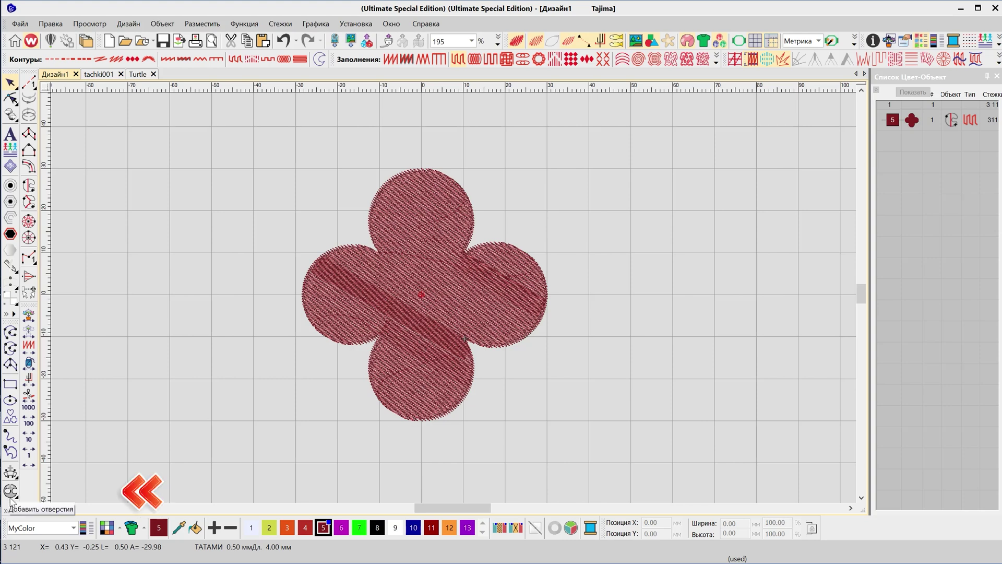
- Add four freehand holes to the four-petal flower fill, one inside each petal
{"action": "left_click", "coordinate": [344, 296]}
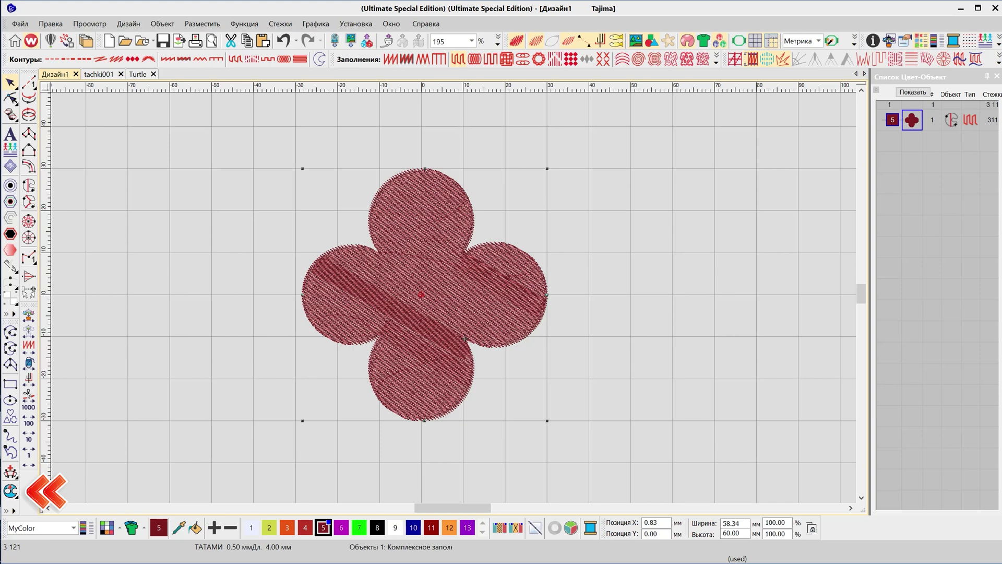
{"action": "left_click", "coordinate": [16, 499]}
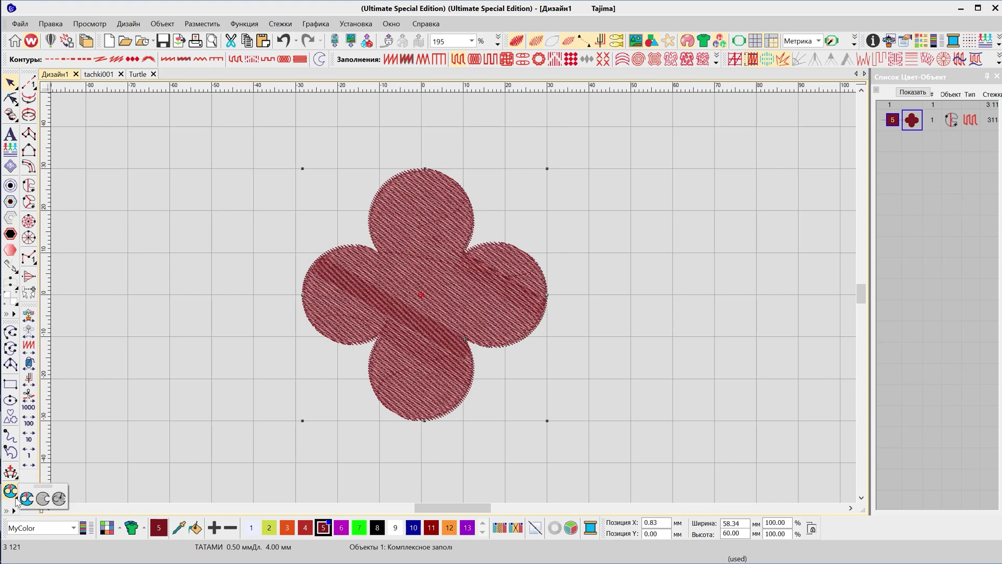
{"action": "left_click", "coordinate": [27, 500]}
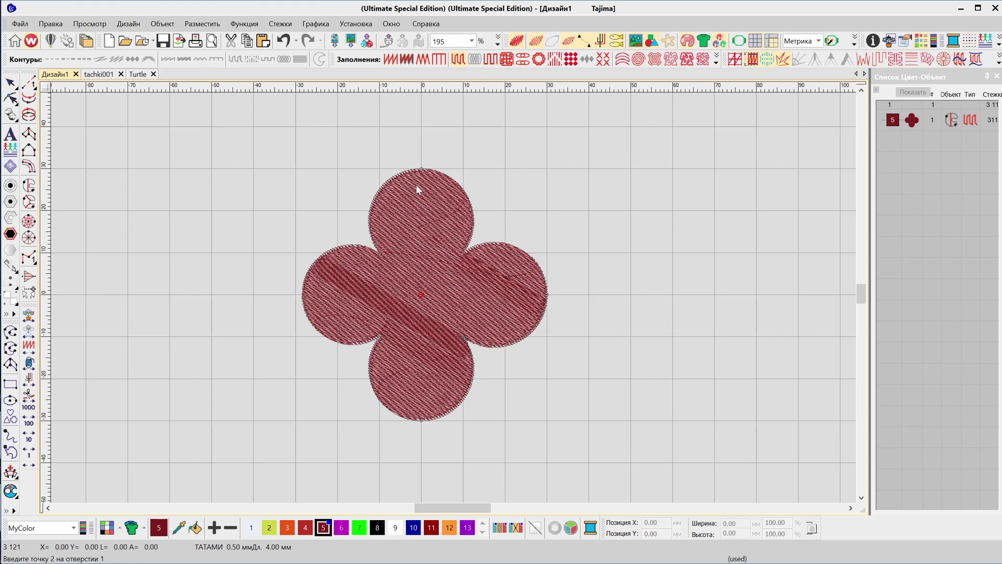
{"action": "left_click", "coordinate": [427, 246]}
{"action": "left_click", "coordinate": [505, 265]}
{"action": "left_click", "coordinate": [453, 380]}
{"action": "left_click", "coordinate": [416, 399]}
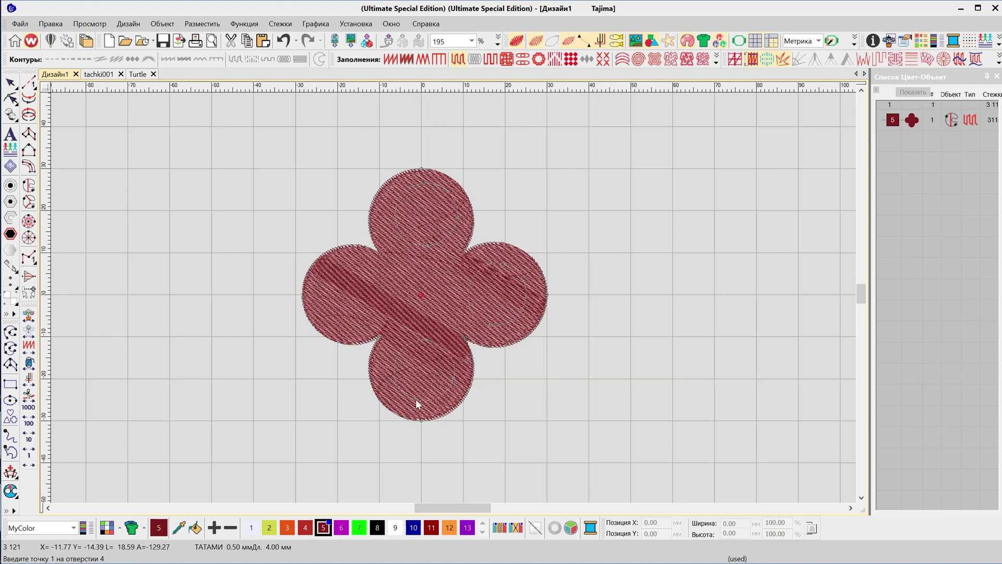
{"action": "left_click", "coordinate": [353, 270]}
{"action": "left_click", "coordinate": [384, 293]}
{"action": "left_click", "coordinate": [339, 330]}
{"action": "left_click", "coordinate": [323, 275]}
{"action": "key", "text": "Return"}
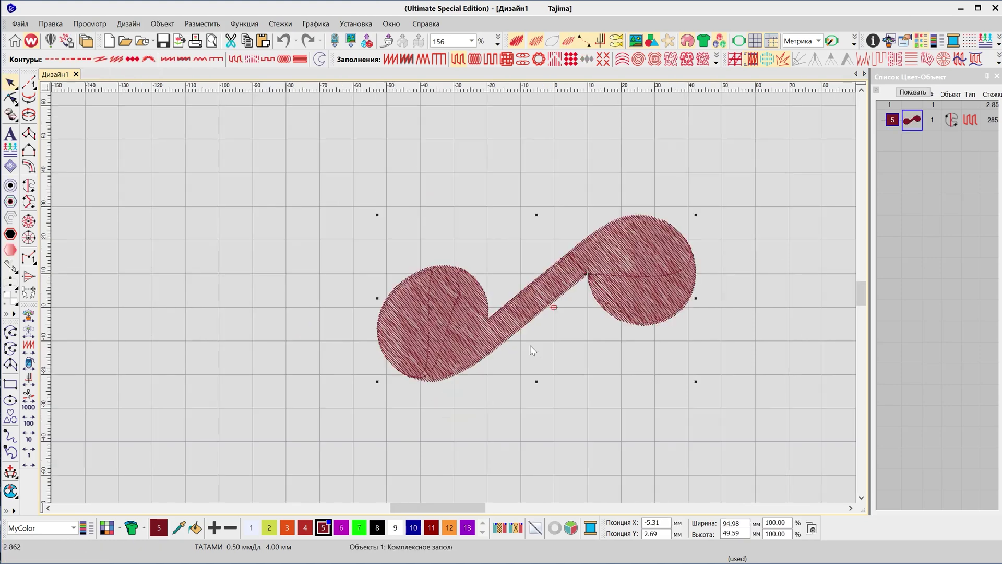
- Simulate the stitch-out of the dumbbell-shaped complex fill
{"action": "key", "text": "shift+r"}
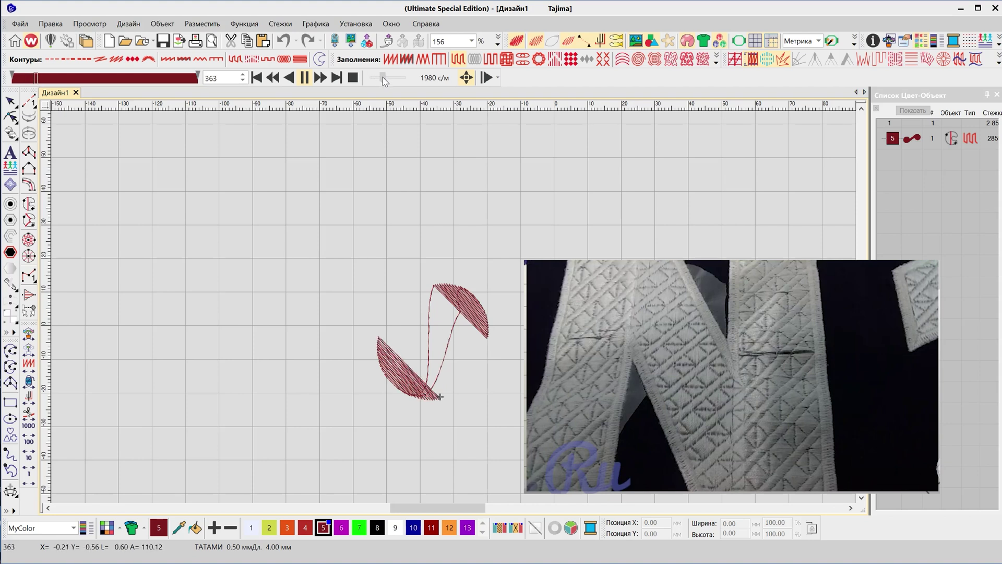
{"action": "key", "text": "Escape"}
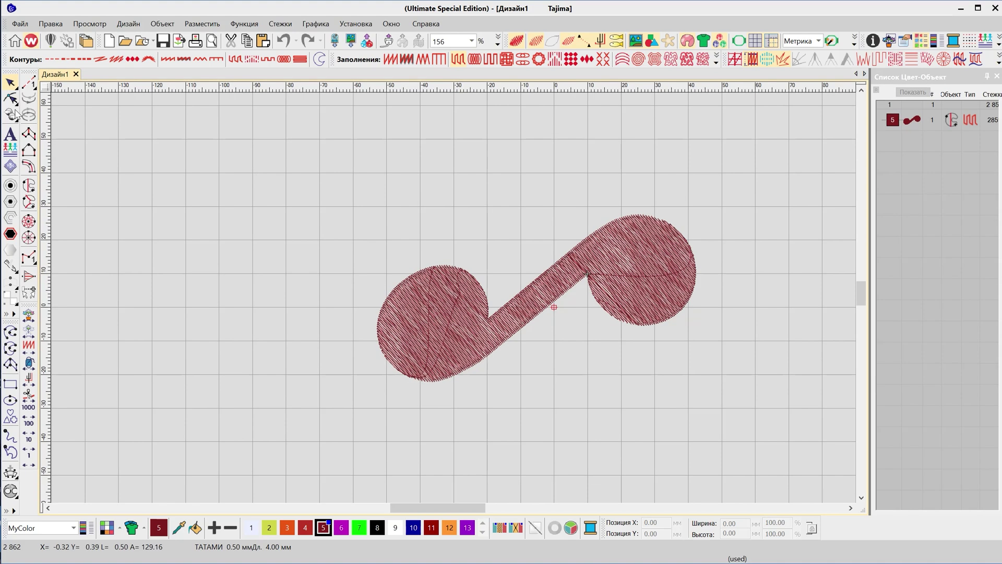
{"action": "left_click", "coordinate": [30, 185]}
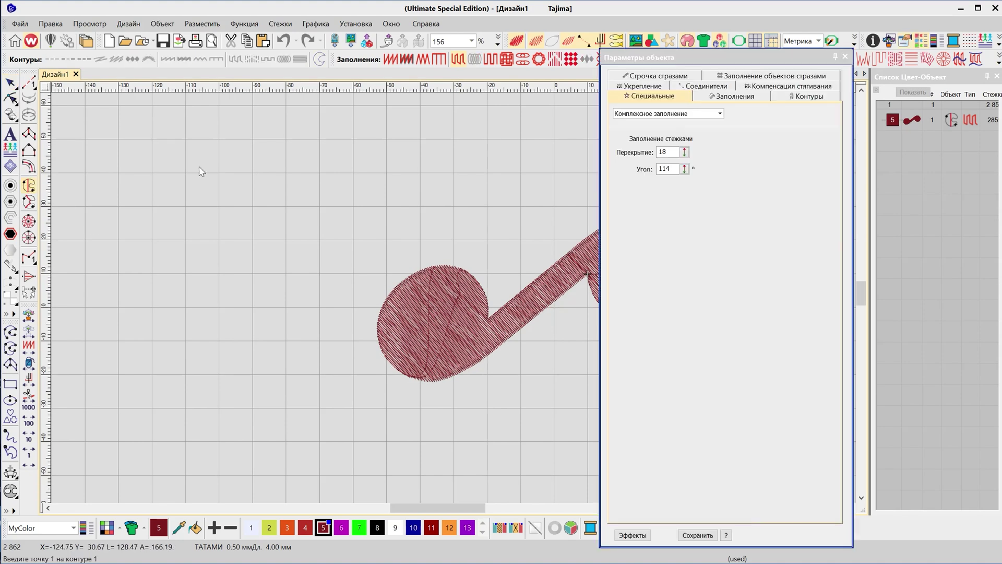
{"action": "left_click", "coordinate": [845, 56]}
{"action": "left_click", "coordinate": [457, 288]}
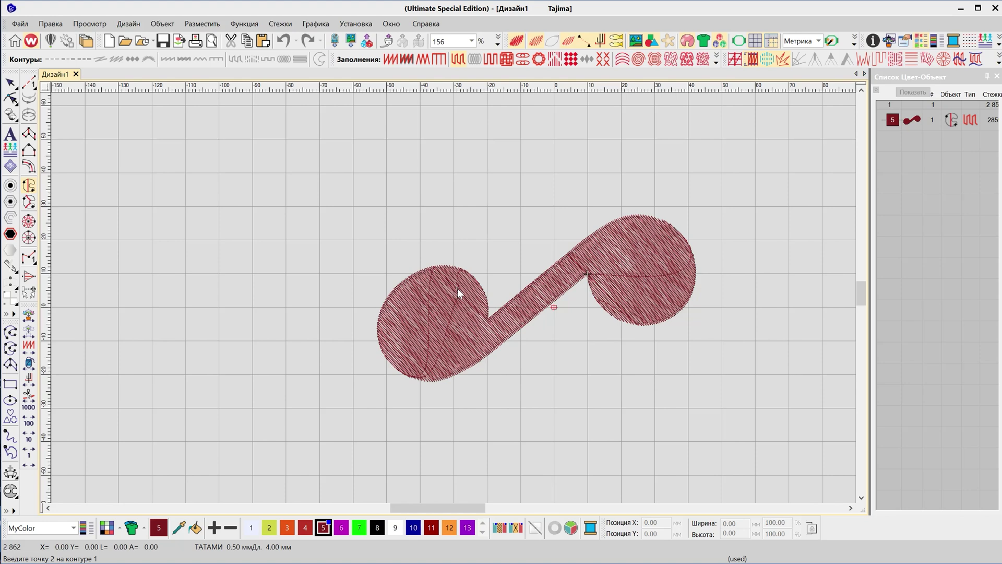
{"action": "key", "text": "Return"}
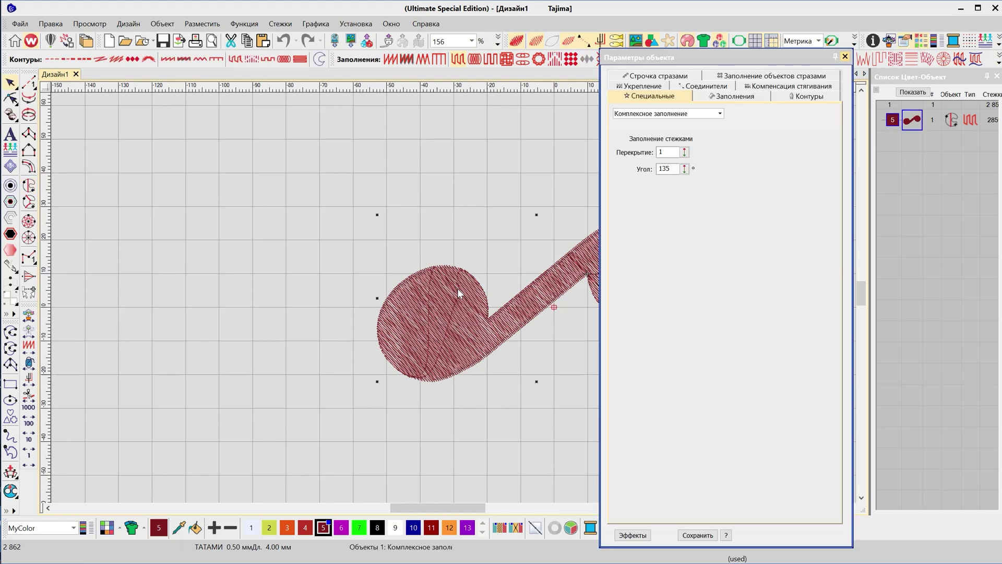
- Duplicate the dumbbell-shaped fill below the original and convert the copy to a complex turning fill
{"action": "left_click_drag", "start_coordinate": [725, 59], "coordinate": [725, 61]}
{"action": "left_click_drag", "start_coordinate": [452, 325], "coordinate": [298, 366]}
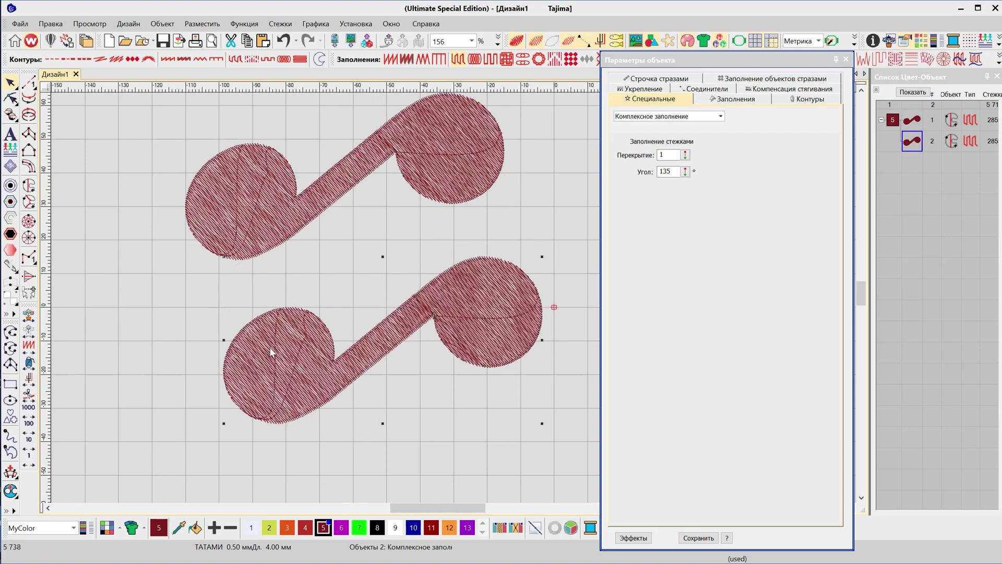
{"action": "left_click", "coordinate": [30, 203]}
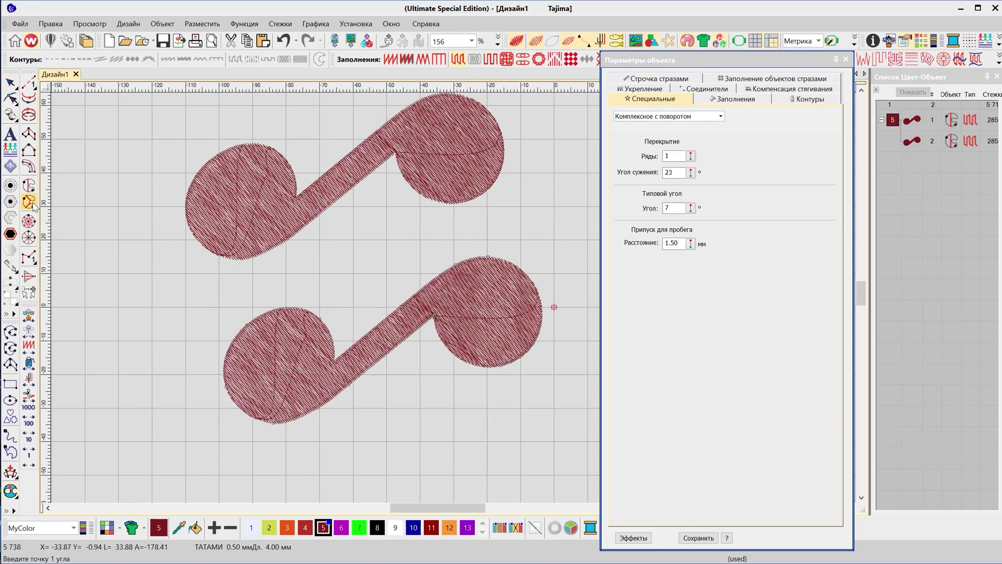
{"action": "key", "text": "Escape"}
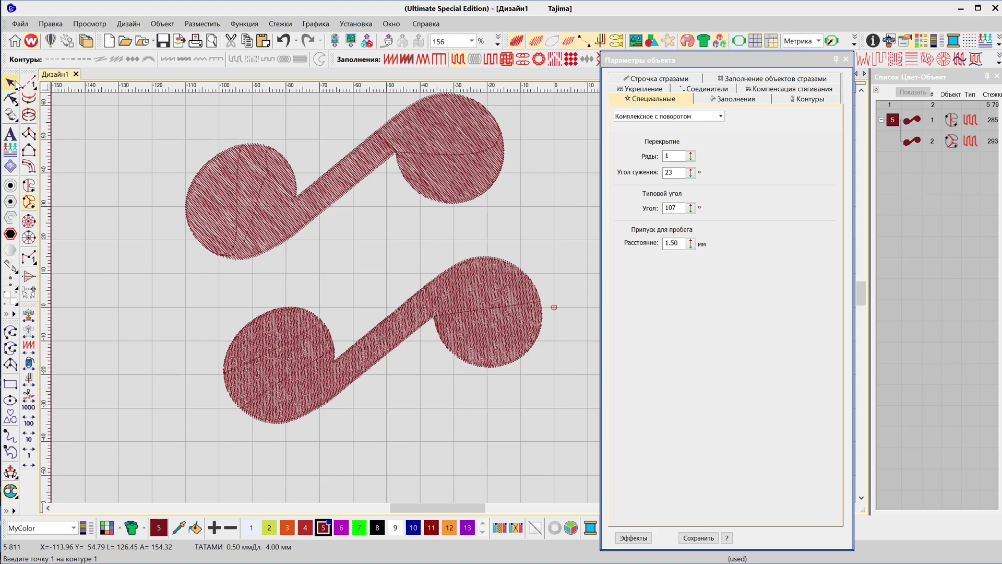
- Compare the special overlap and angle parameters of the lower turning fill and the upper complex fill
{"action": "left_click", "coordinate": [277, 320]}
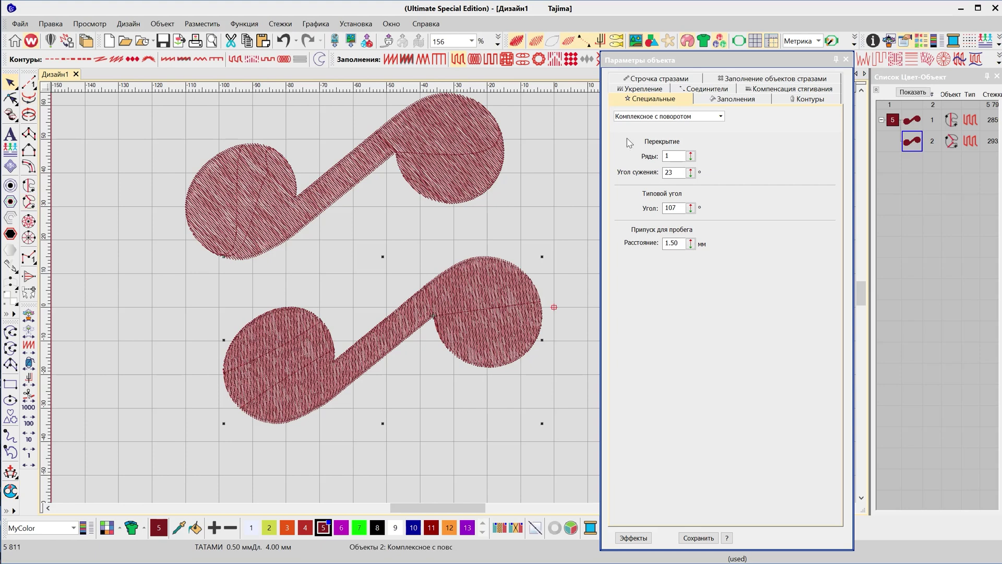
{"action": "left_click", "coordinate": [482, 141]}
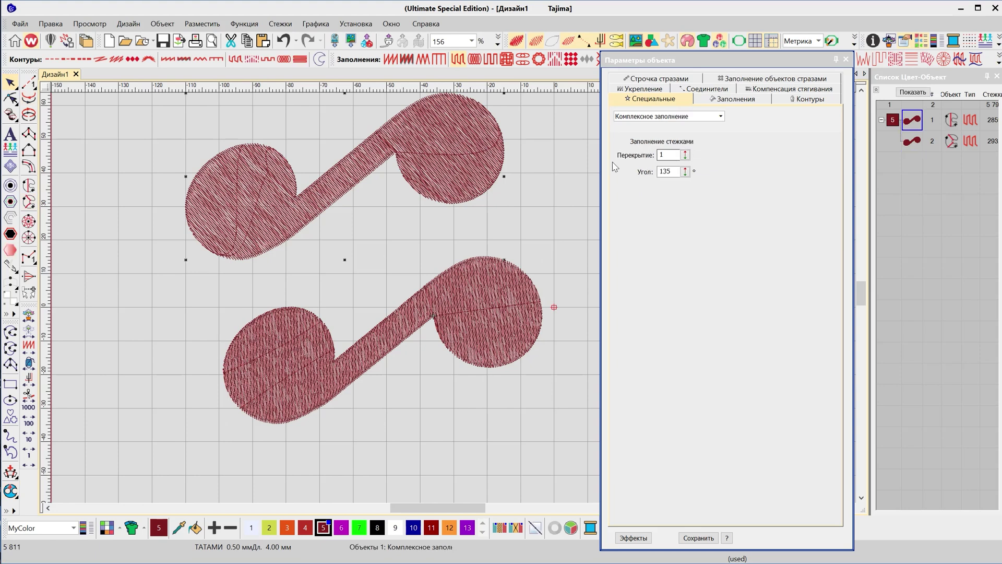
{"action": "left_click", "coordinate": [663, 154]}
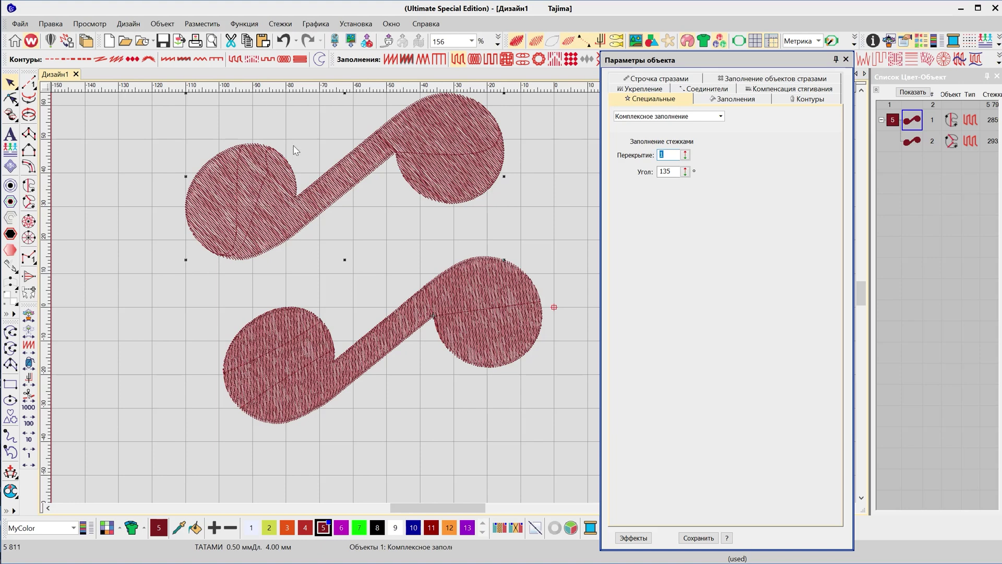
- Shift the upper dumbbell fill slightly upward and simulate its stitching order
{"action": "scroll", "coordinate": [411, 204], "scroll_direction": "up", "scroll_amount": 1}
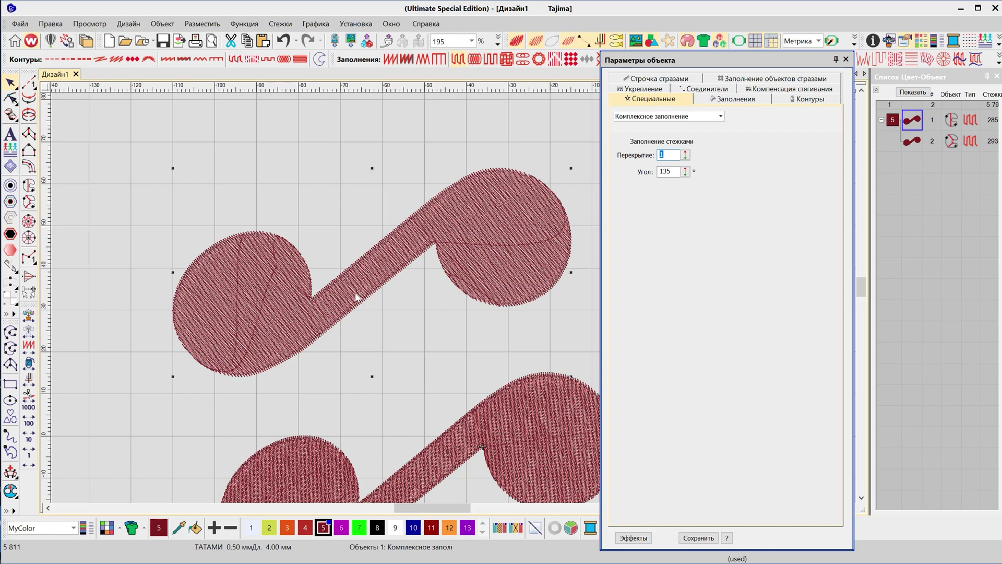
{"action": "left_click_drag", "start_coordinate": [284, 324], "coordinate": [283, 309]}
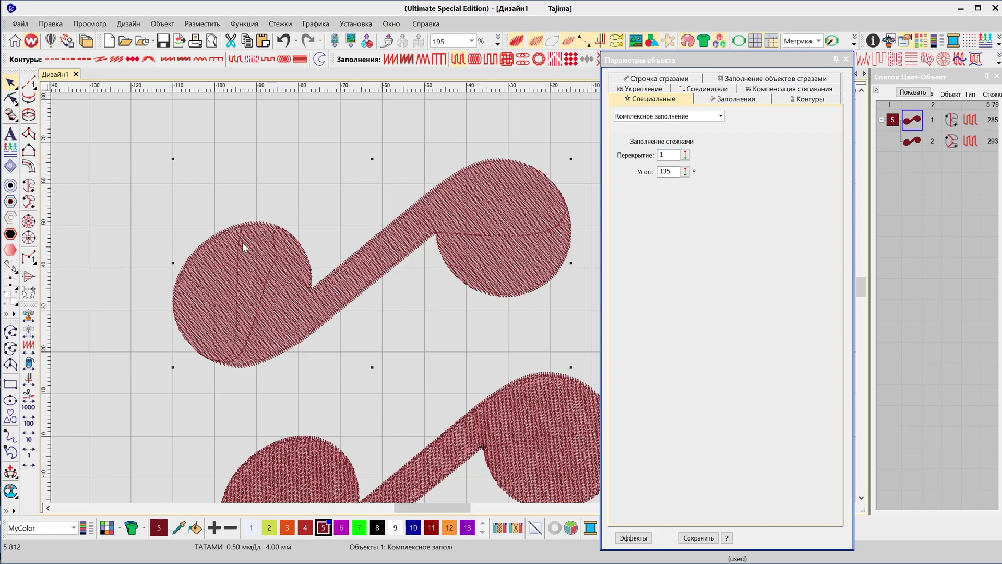
{"action": "key", "text": "ctrl+r"}
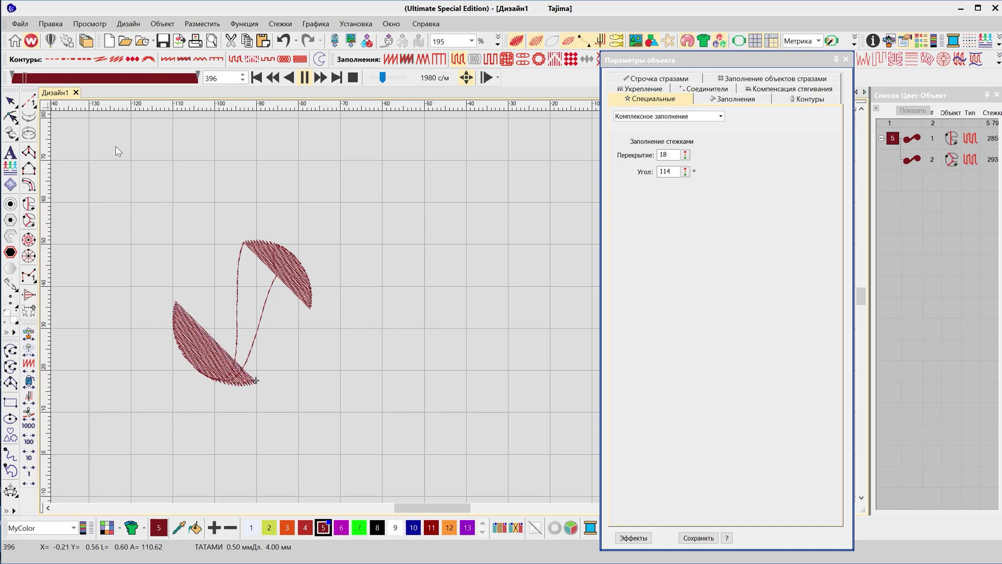
{"action": "key", "text": "Escape"}
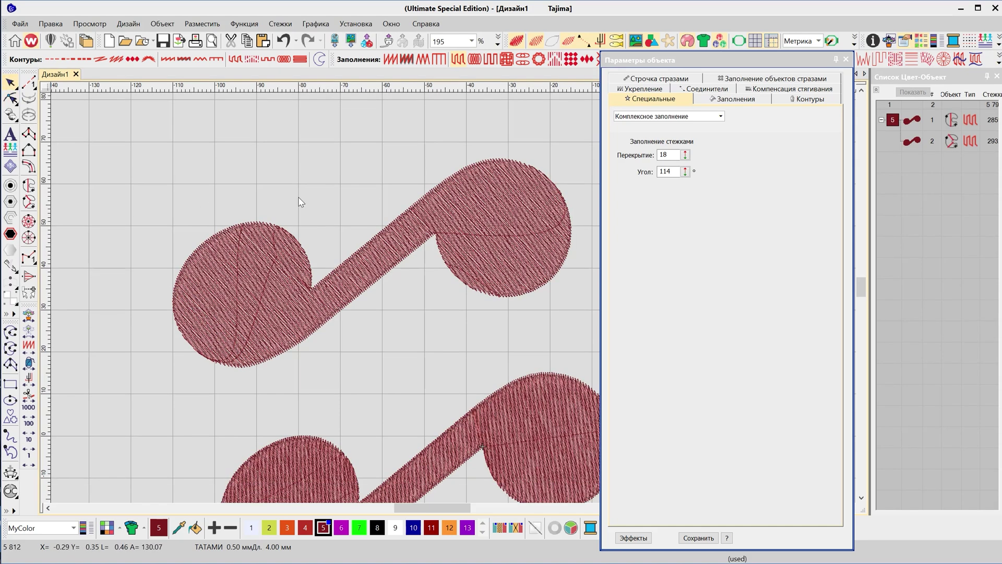
- Set the upper complex fill's overlap to 20 and simulate its stitch-out
{"action": "left_click", "coordinate": [286, 270]}
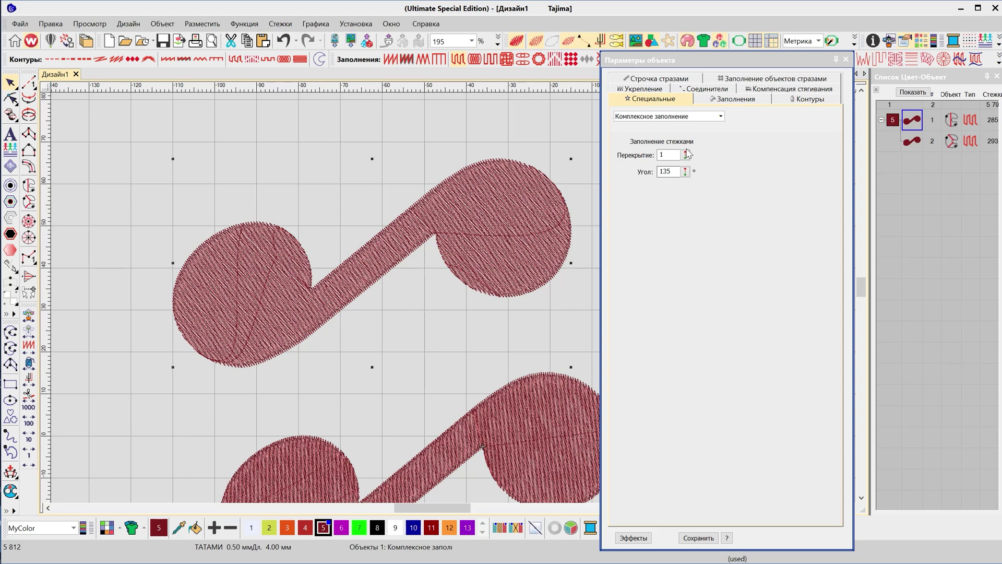
{"action": "double_click", "coordinate": [657, 154]}
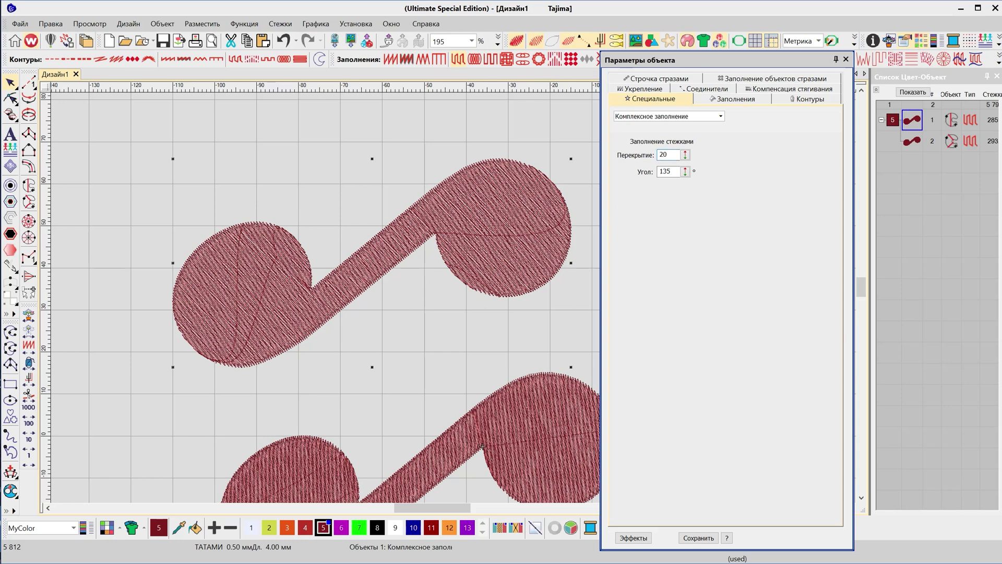
{"action": "key", "text": "Return"}
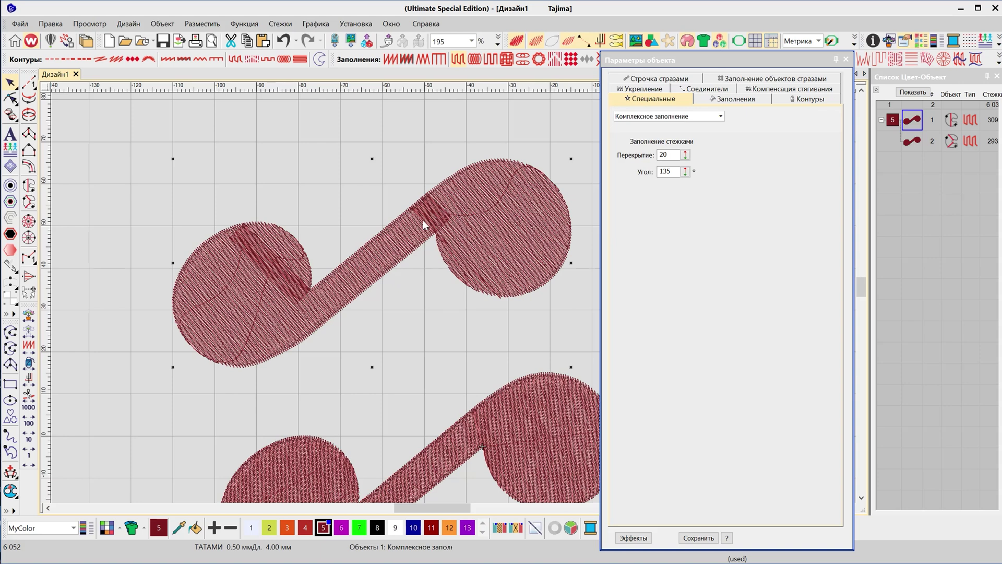
{"action": "key", "text": "shift+r"}
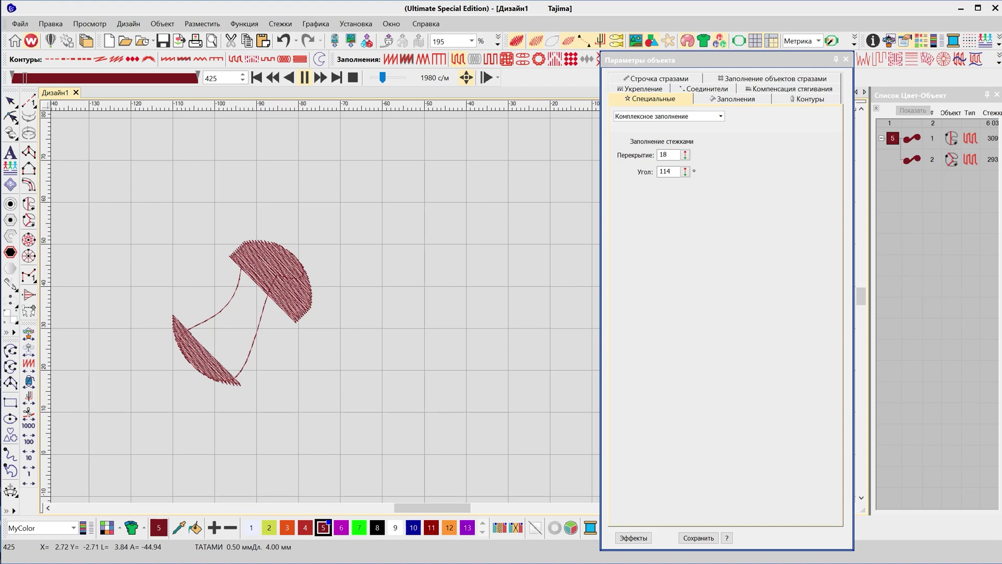
{"action": "left_click_drag", "start_coordinate": [383, 77], "coordinate": [389, 77]}
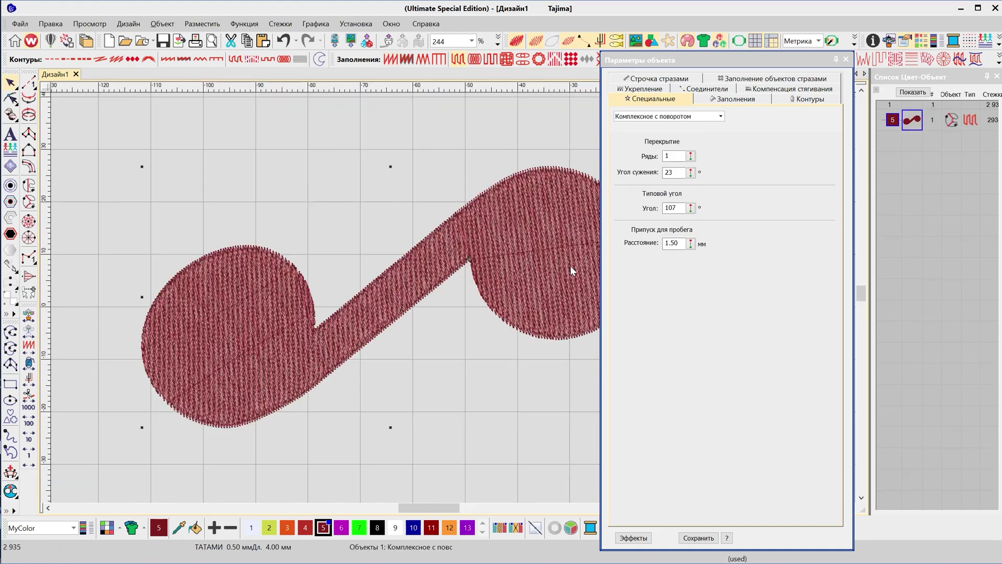
- Set the turning fill's overlap to 20 rows
{"action": "left_click", "coordinate": [620, 174]}
{"action": "left_click", "coordinate": [681, 155]}
{"action": "double_click", "coordinate": [681, 154]}
{"action": "key", "text": "Return"}
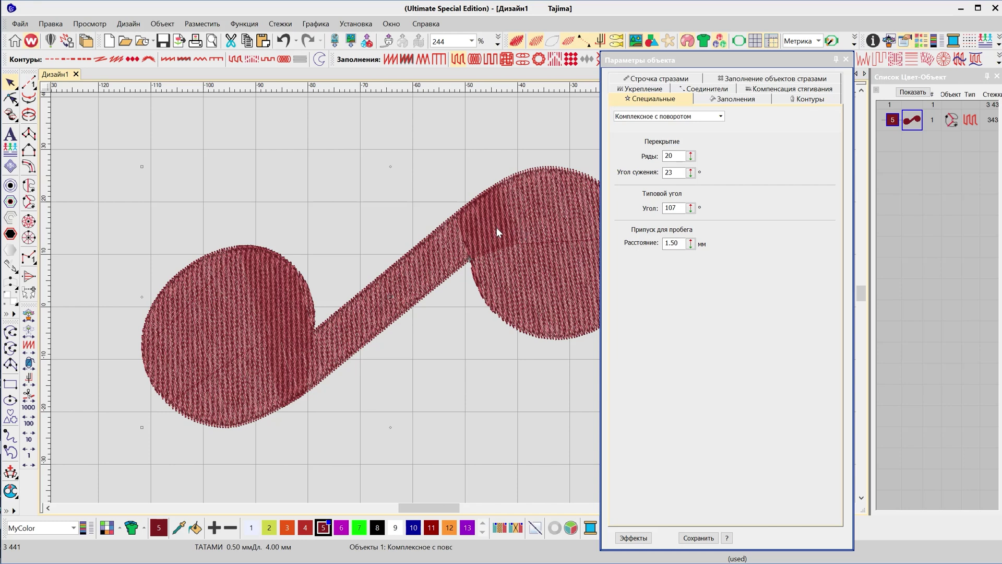
- Try an overlap narrowing angle of 84° on the turning fill and settle on 20°
{"action": "left_click_drag", "start_coordinate": [671, 172], "coordinate": [657, 140]}
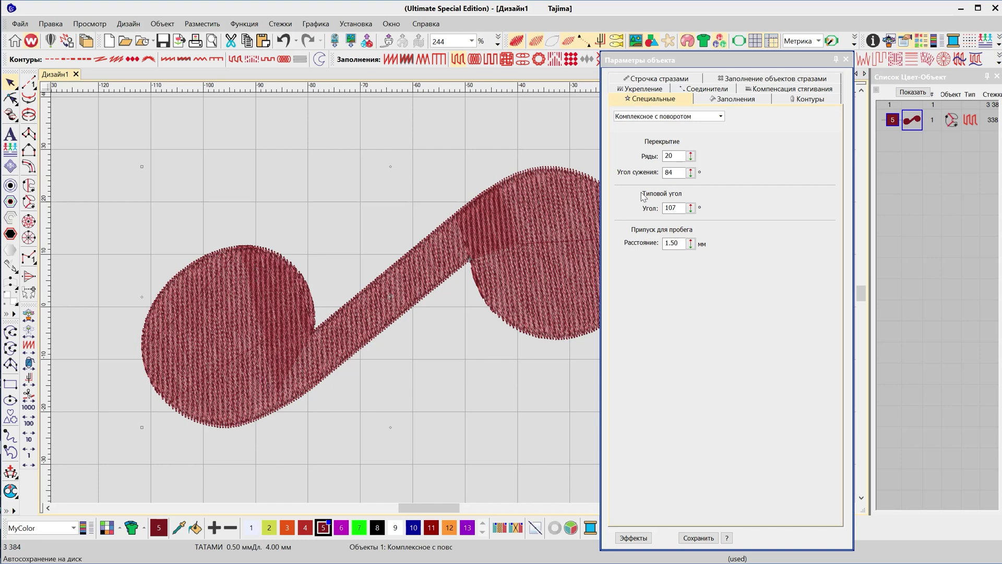
{"action": "double_click", "coordinate": [676, 171]}
{"action": "type", "text": "20"}
{"action": "key", "text": "Return"}
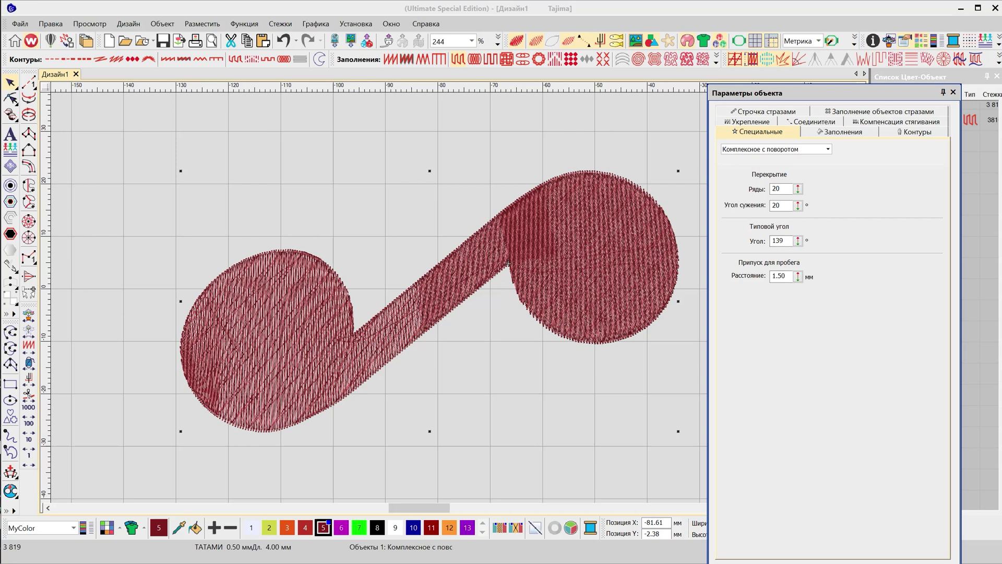
- Reshape the turning fill by moving the lower end of the left lobe's stitch-angle line to the right, past the lobe's lower edge
{"action": "left_click", "coordinate": [384, 324]}
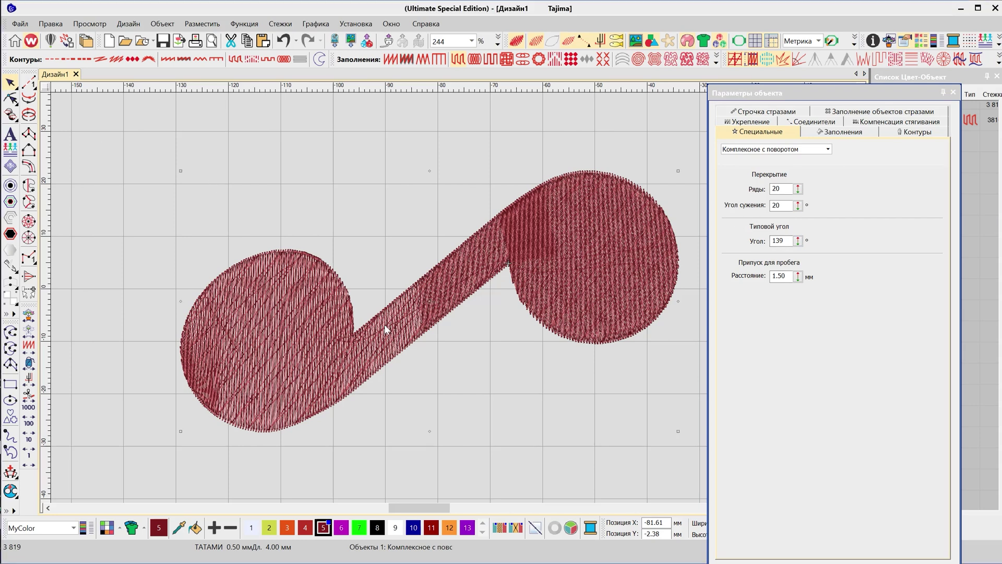
{"action": "double_click", "coordinate": [383, 326]}
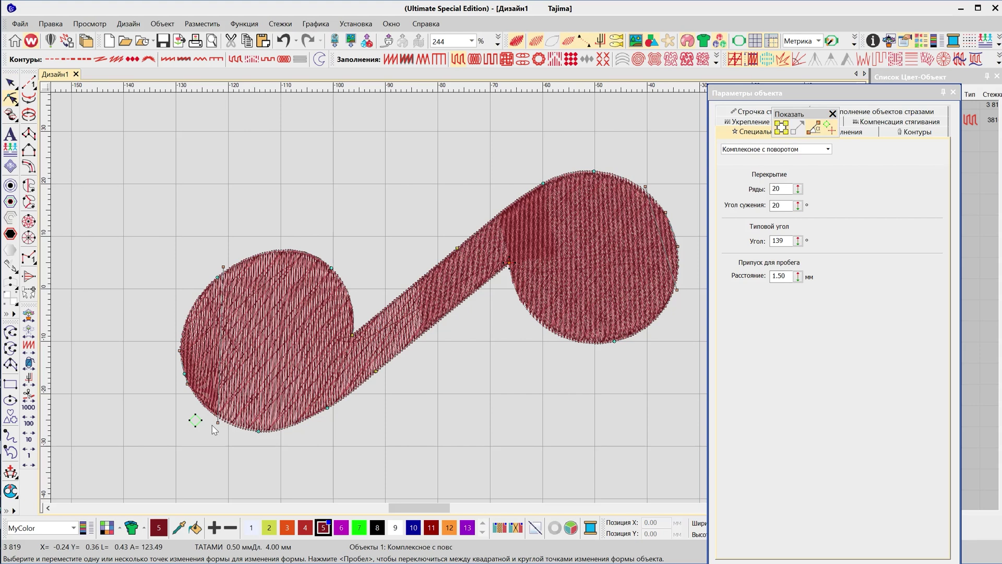
{"action": "left_click_drag", "start_coordinate": [217, 424], "coordinate": [259, 443]}
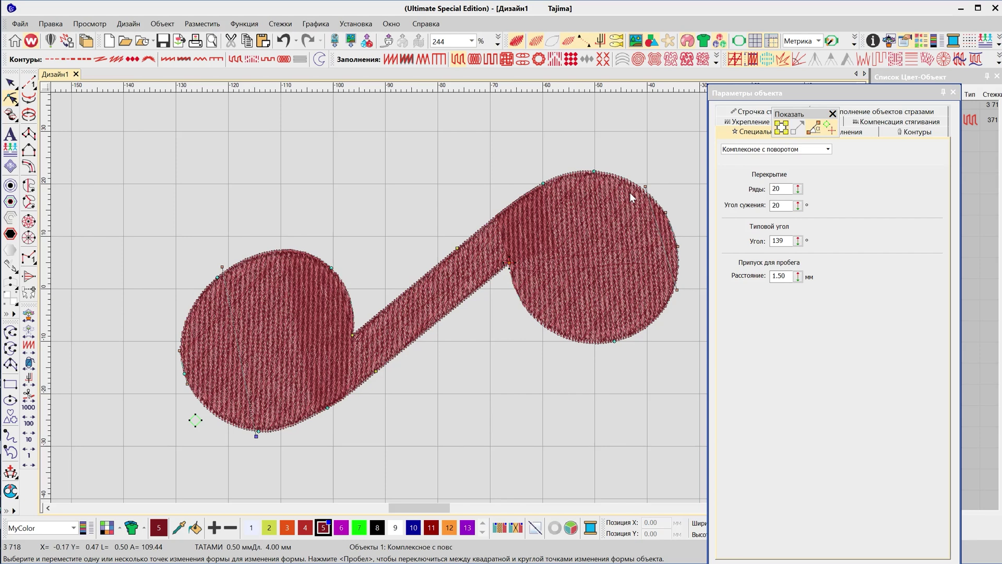
- Set the turning fill's typical angle to 23°
{"action": "double_click", "coordinate": [785, 242]}
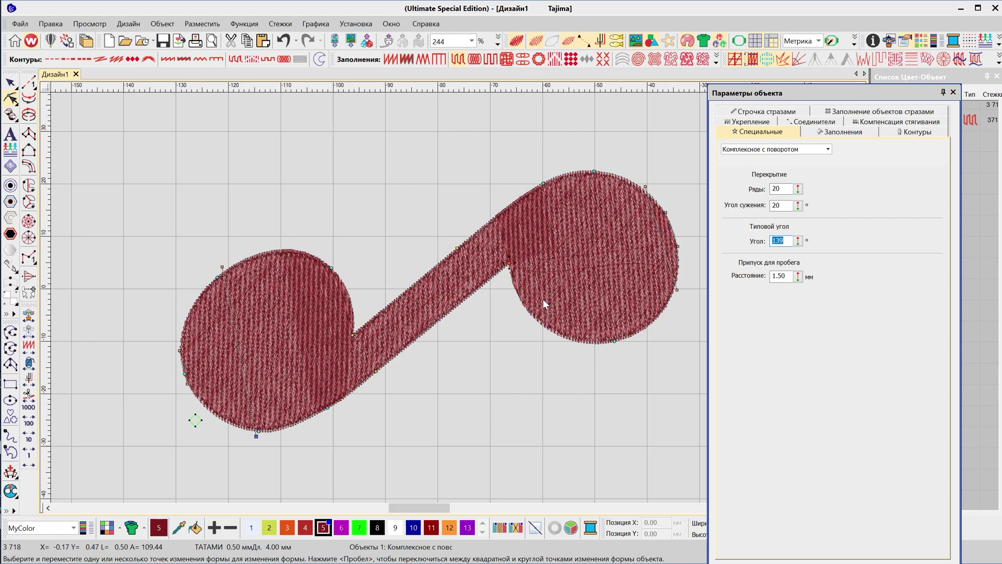
{"action": "scroll", "coordinate": [541, 296], "scroll_direction": "up", "scroll_amount": 1}
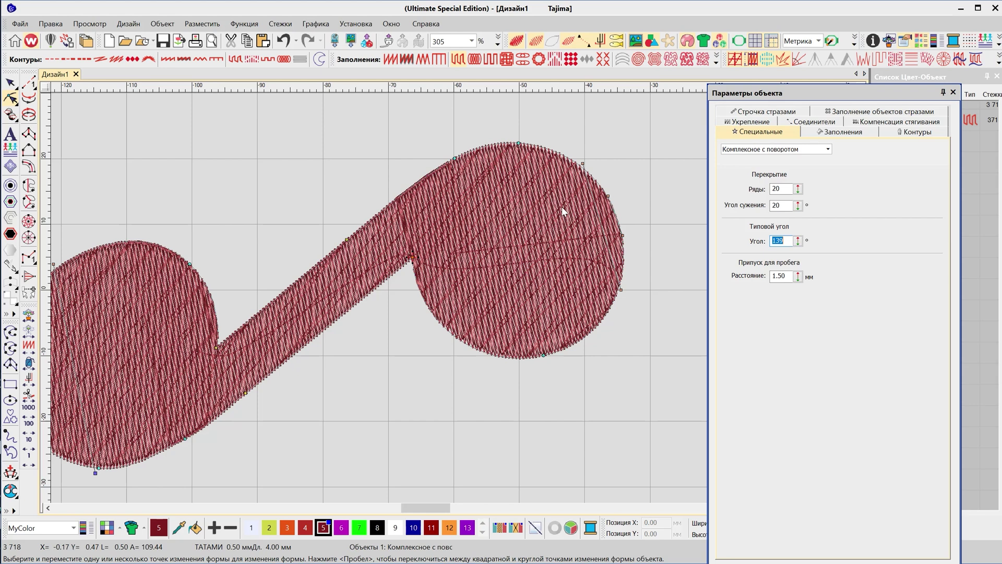
{"action": "left_click", "coordinate": [799, 241]}
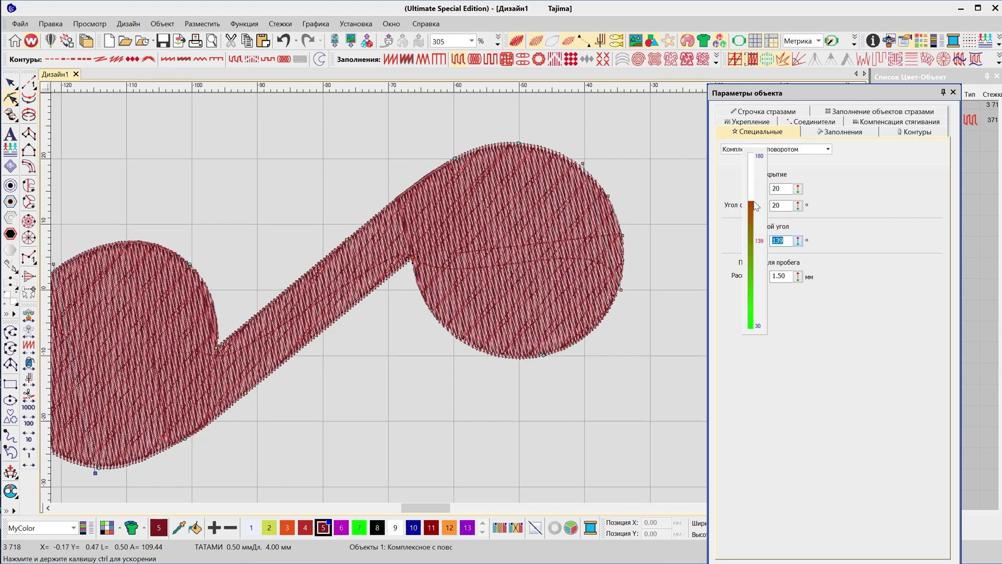
{"action": "left_click_drag", "start_coordinate": [756, 206], "coordinate": [755, 284]}
{"action": "mouse_move", "coordinate": [798, 240]}
{"action": "left_mouse_down"}
{"action": "mouse_move", "coordinate": [755, 305]}
{"action": "mouse_move", "coordinate": [804, 245]}
{"action": "left_mouse_up"}
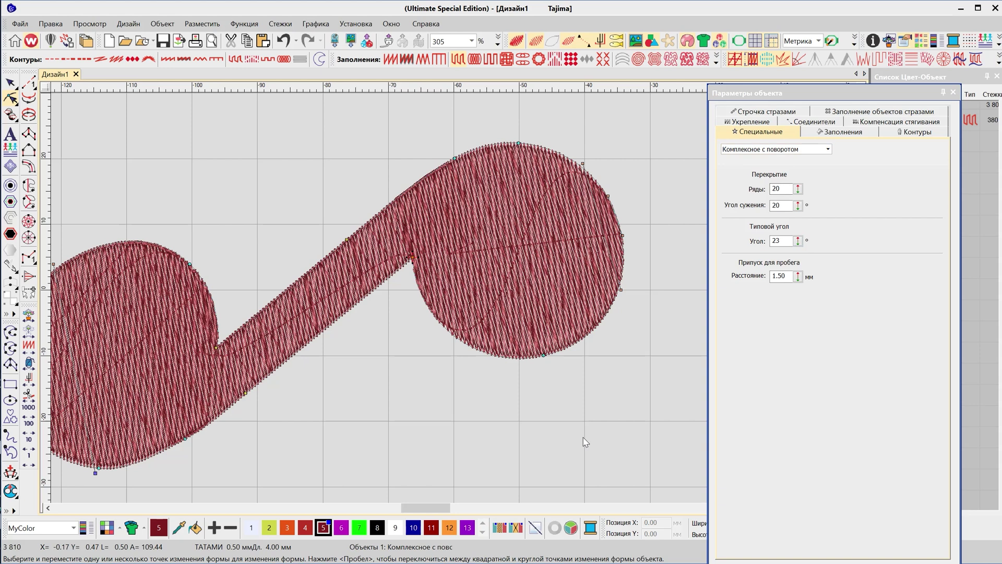
{"action": "left_click_drag", "start_coordinate": [441, 509], "coordinate": [437, 509]}
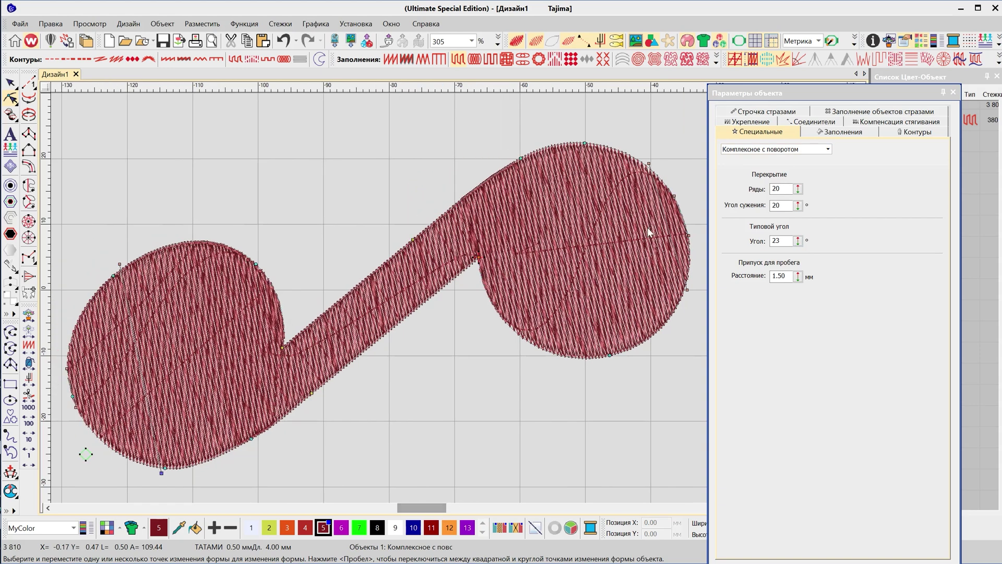
{"action": "left_click", "coordinate": [773, 276]}
{"action": "left_click_drag", "start_coordinate": [786, 277], "coordinate": [763, 276]}
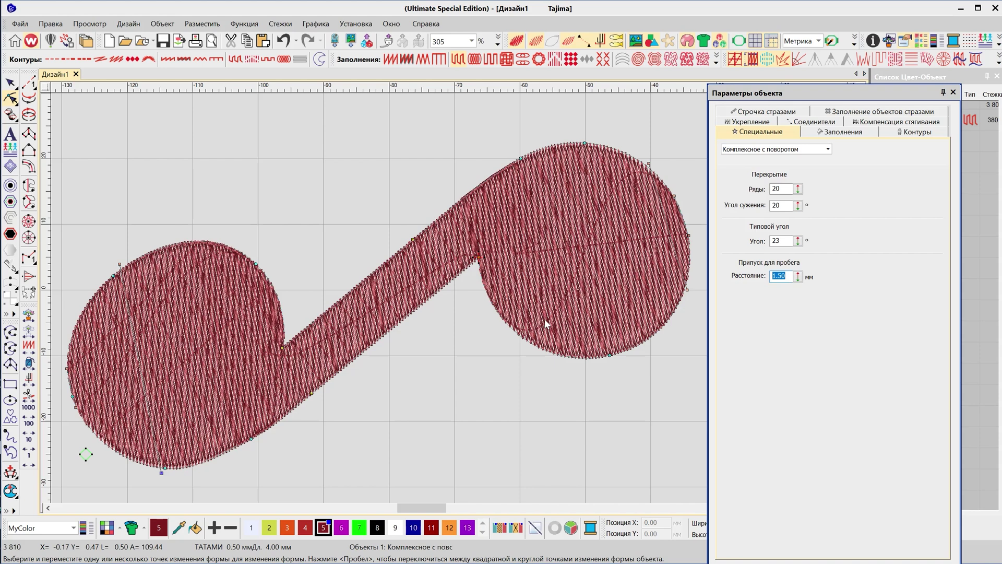
{"action": "left_click", "coordinate": [296, 352]}
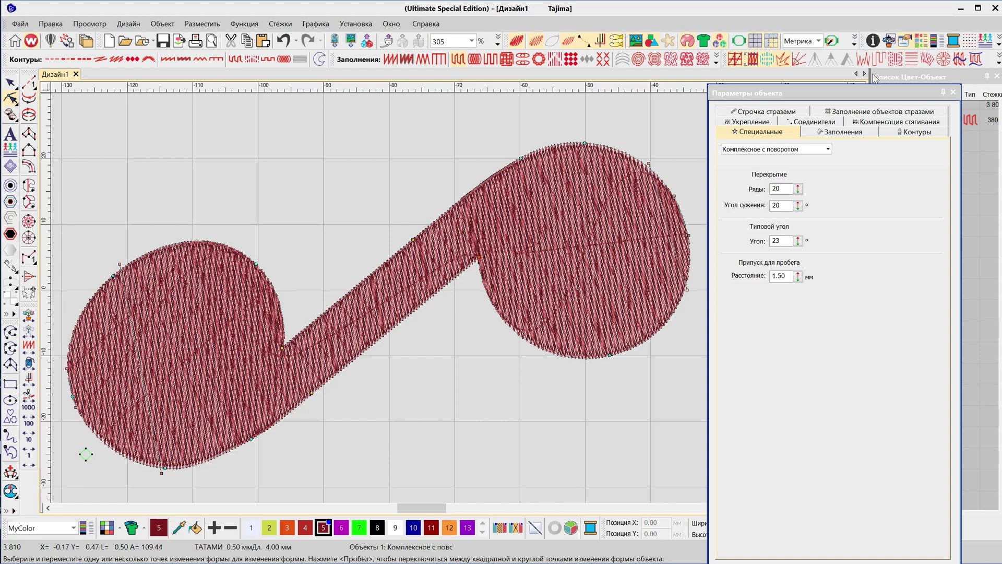
- Try a fluffy edge on side 2 of the turning fill with roughness 2 and a 3.00 mm range, and undo it
{"action": "left_click", "coordinate": [863, 59]}
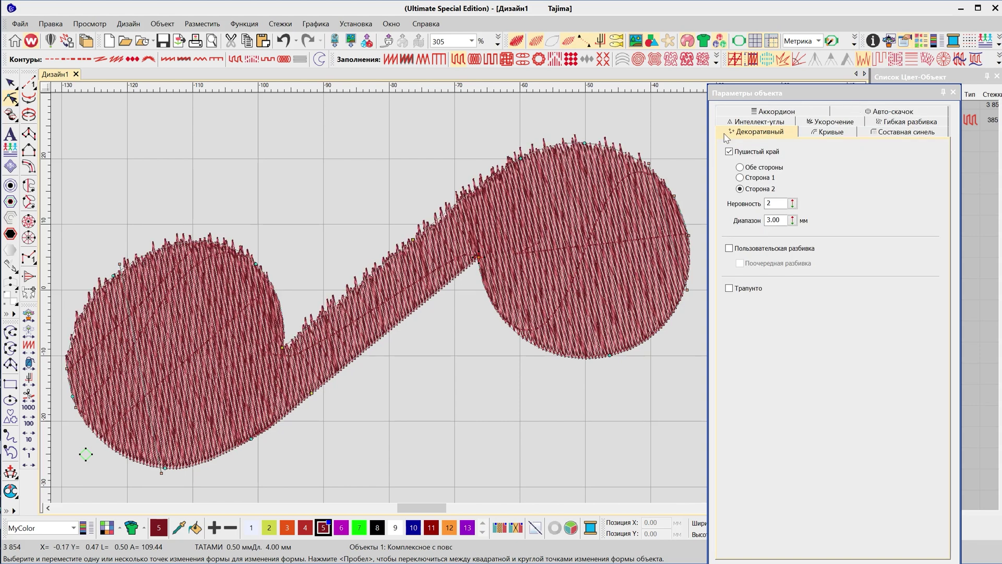
{"action": "key", "text": "ctrl+z"}
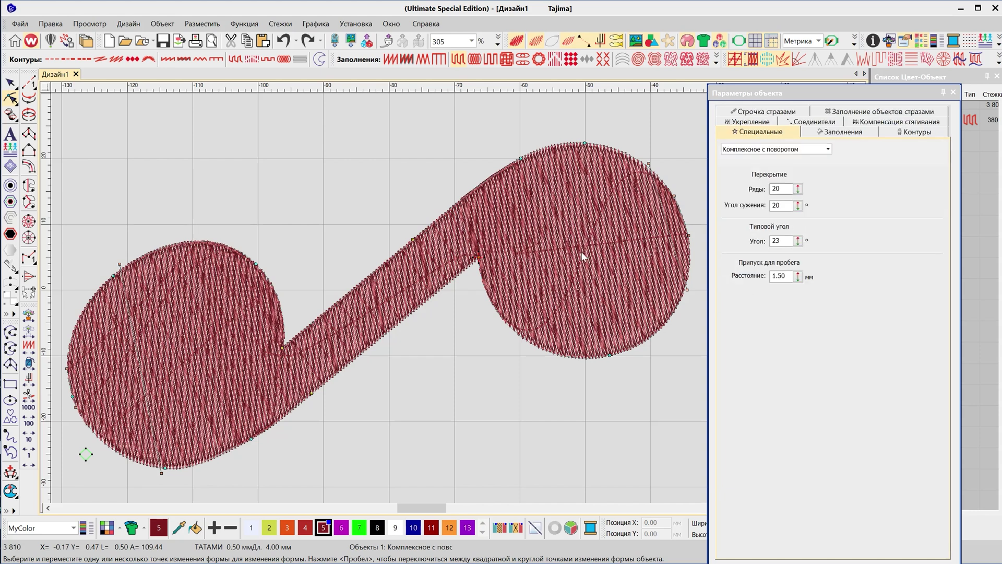
- Reposition the object parameters dialog so that its whole height, including the effects and save options, is in view
{"action": "left_click", "coordinate": [788, 275]}
{"action": "left_click_drag", "start_coordinate": [911, 78], "coordinate": [827, 54]}
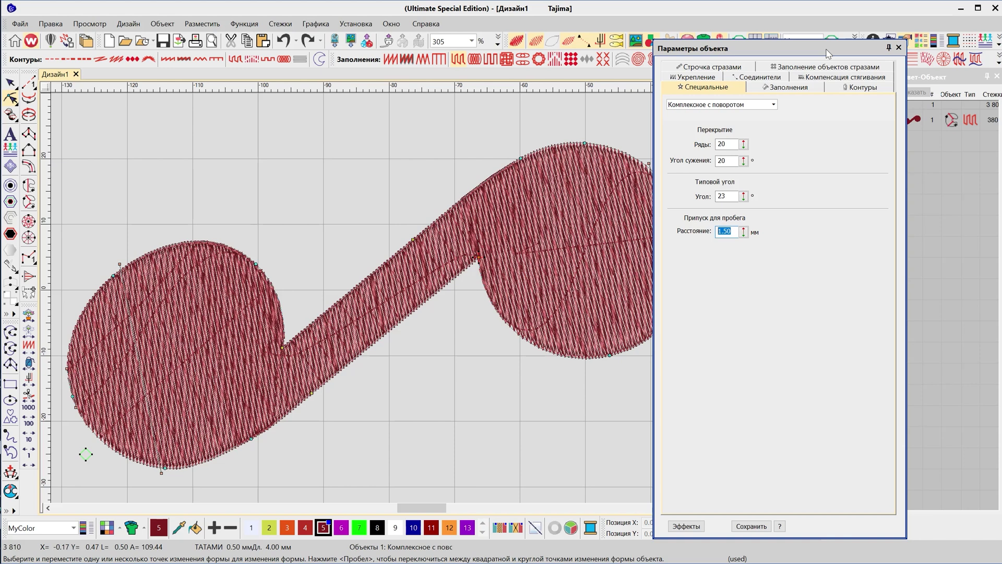